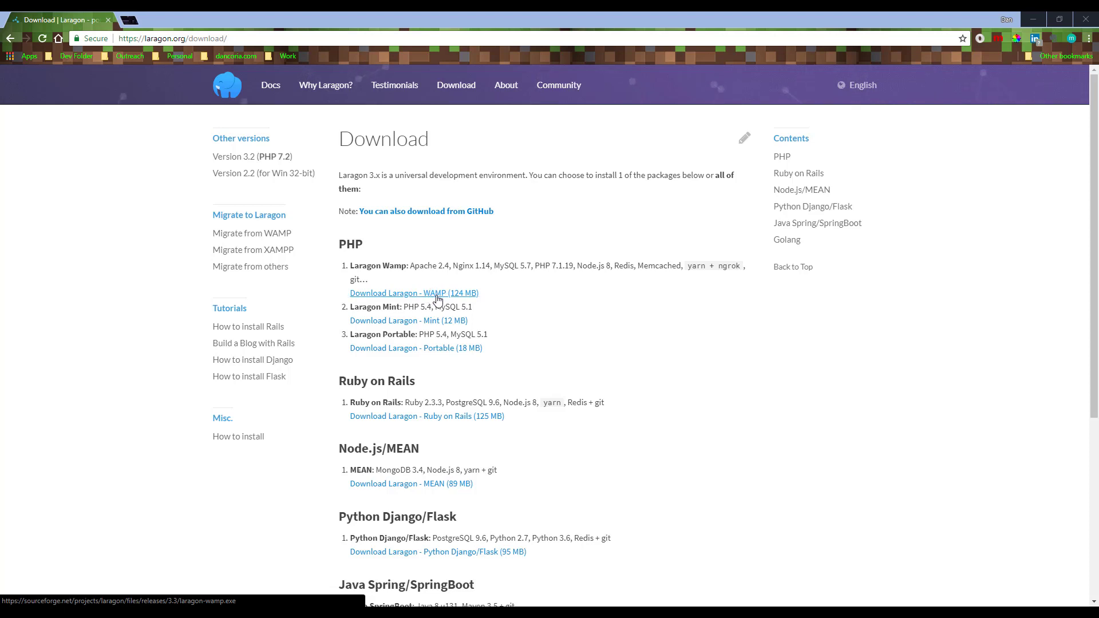
Download the Laragon WAMP installer from SourceForge, saving laragon-wamp.exe to the Downloads folder
{"action": "left_click", "coordinate": [438, 297]}
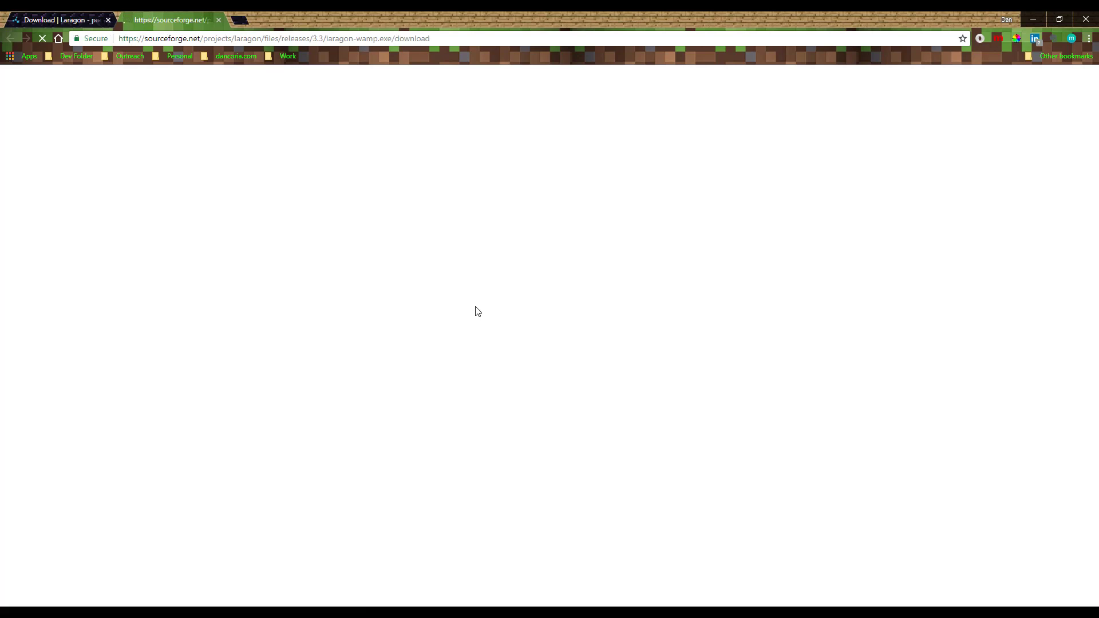
{"action": "left_click", "coordinate": [65, 21]}
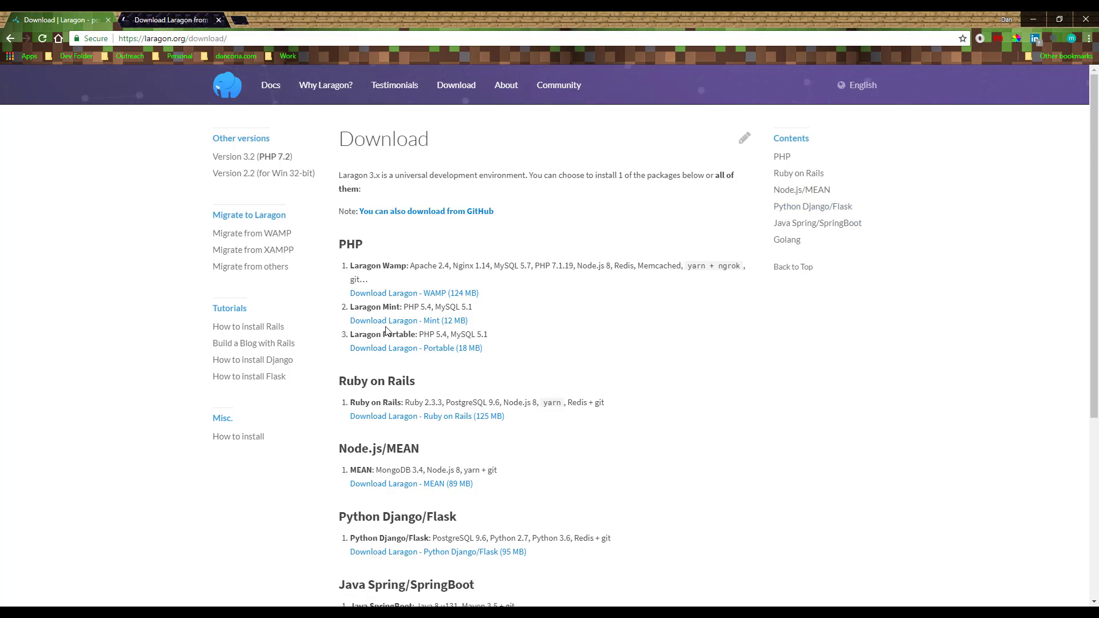
{"action": "key", "text": "ctrl+Tab"}
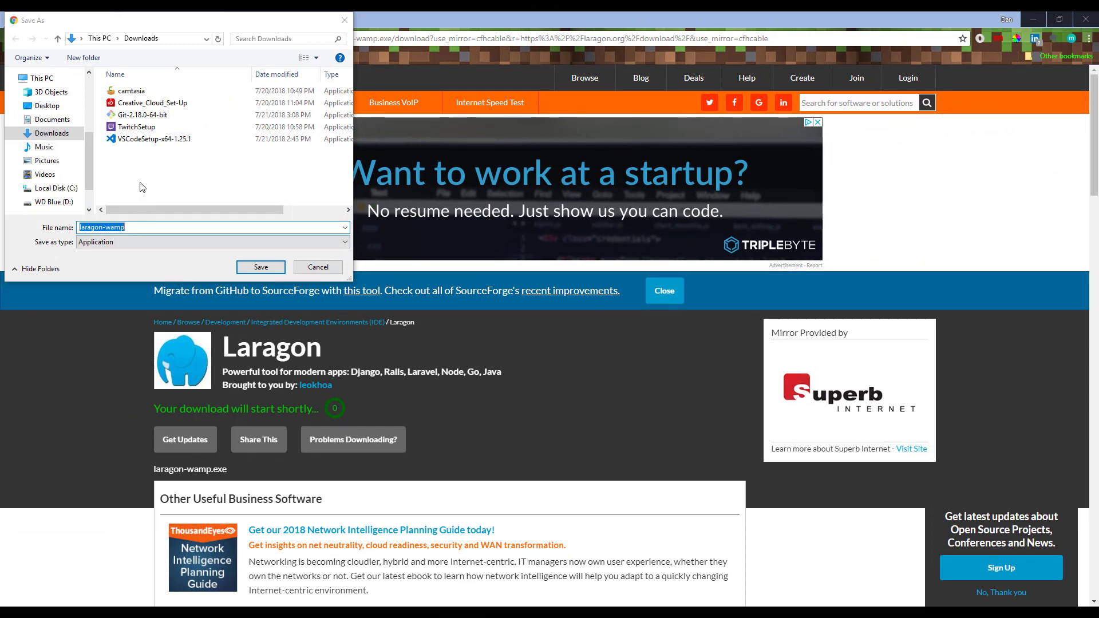
{"action": "left_click", "coordinate": [256, 268]}
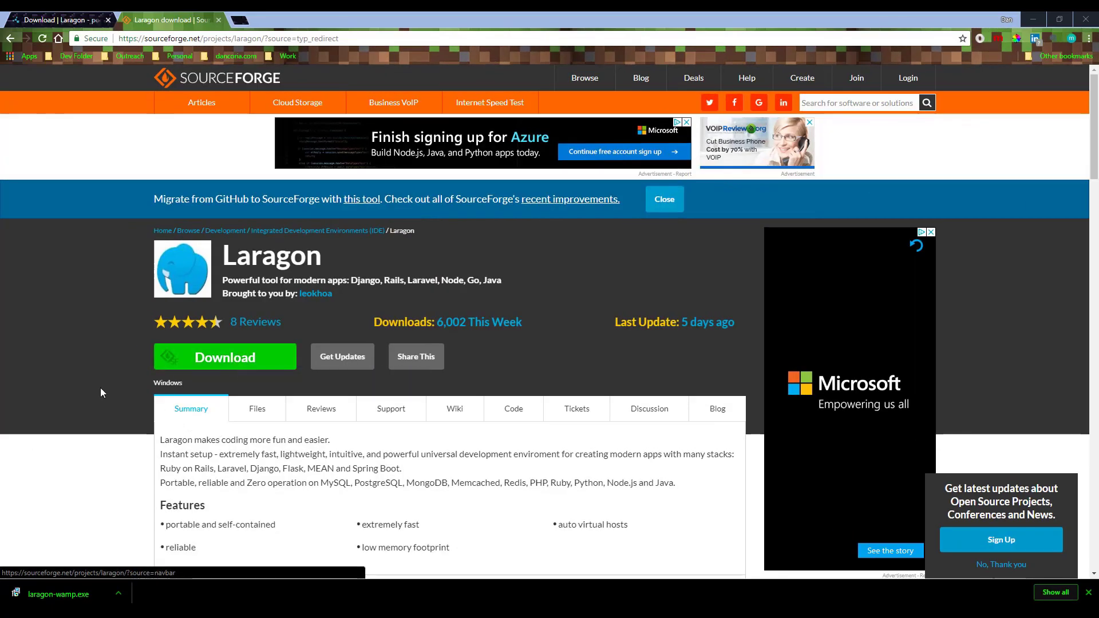
Install Laragon 3.3 in English with the default location, auto-start and virtual host options
{"action": "left_click", "coordinate": [57, 595]}
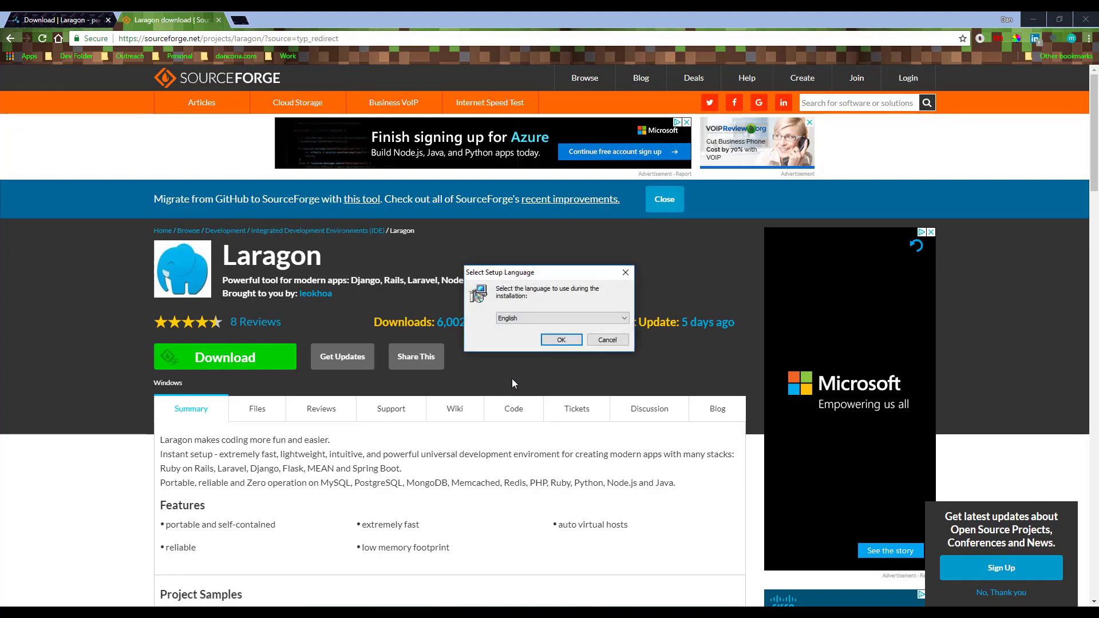
{"action": "left_click", "coordinate": [562, 340]}
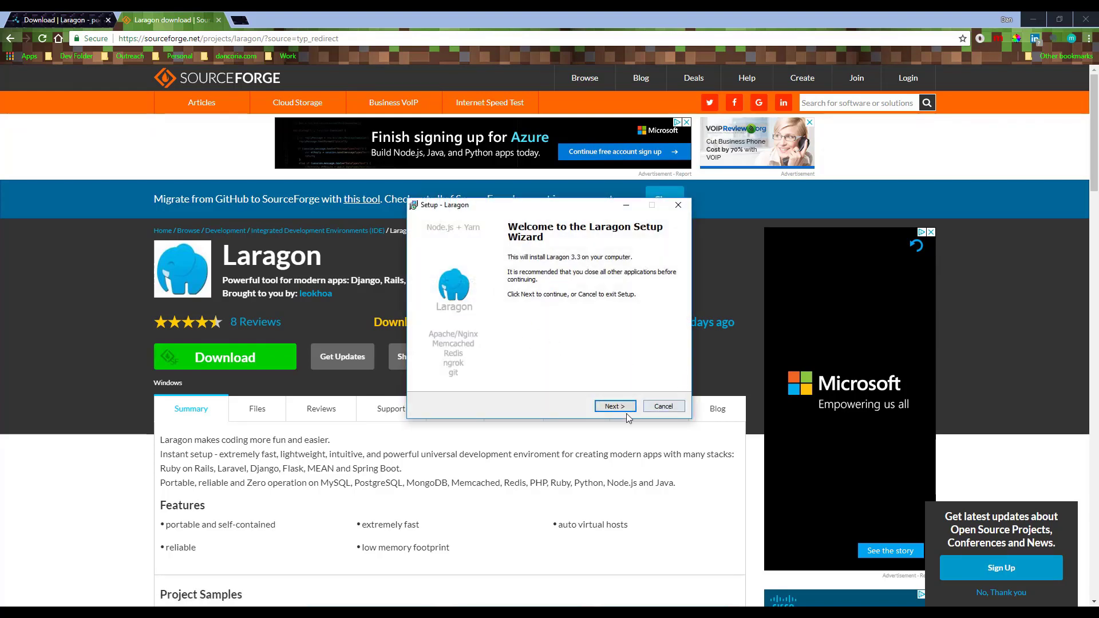
{"action": "left_click", "coordinate": [625, 408]}
{"action": "left_click", "coordinate": [613, 407]}
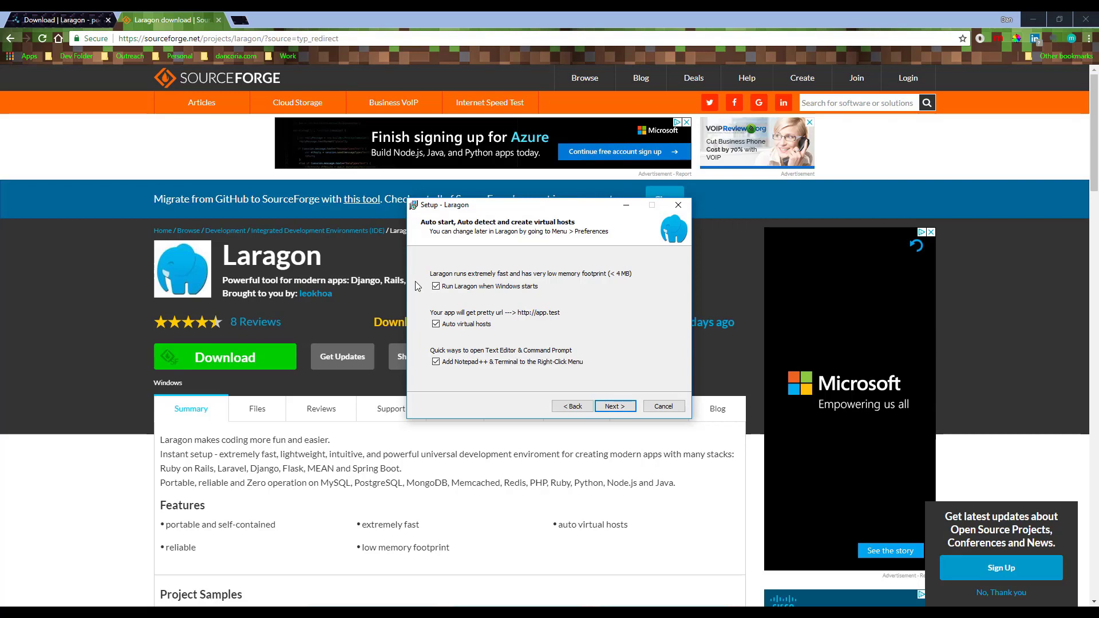
{"action": "left_click", "coordinate": [617, 406]}
{"action": "left_click", "coordinate": [616, 406]}
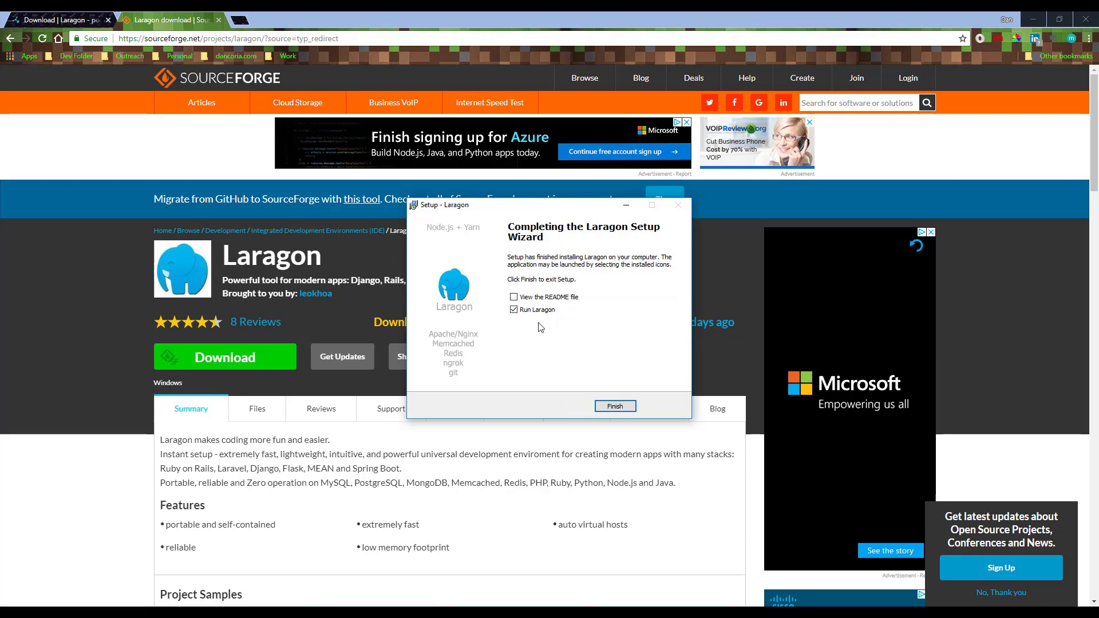
Launch Laragon, start Apache on port 80 and MySQL on 3306, allowing both through the firewall
{"action": "left_click", "coordinate": [627, 408]}
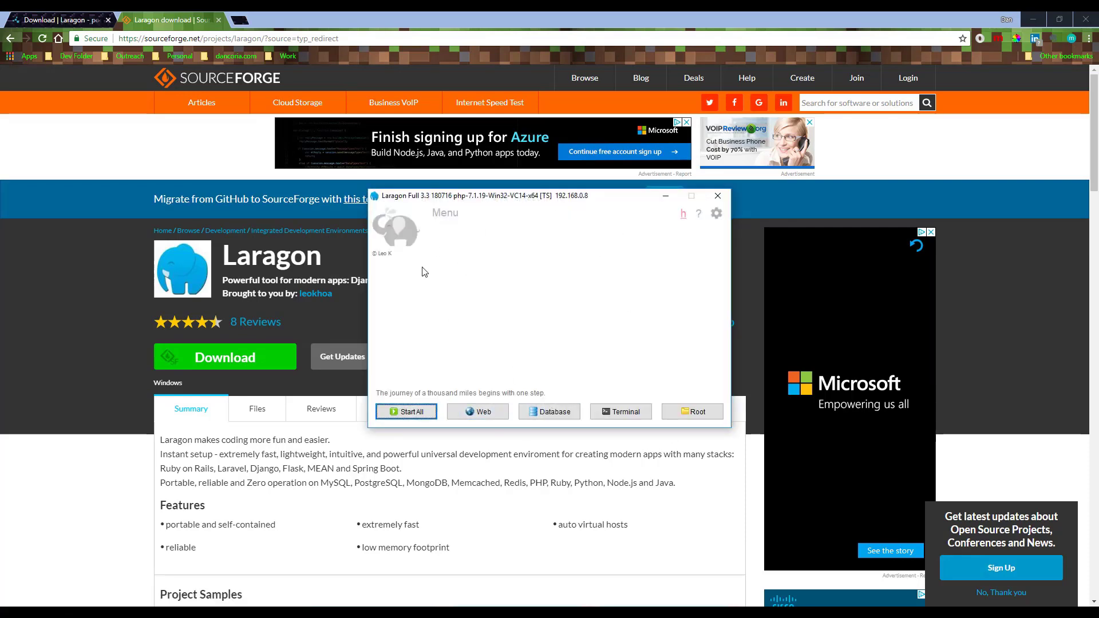
{"action": "left_click_drag", "start_coordinate": [533, 199], "coordinate": [484, 210]}
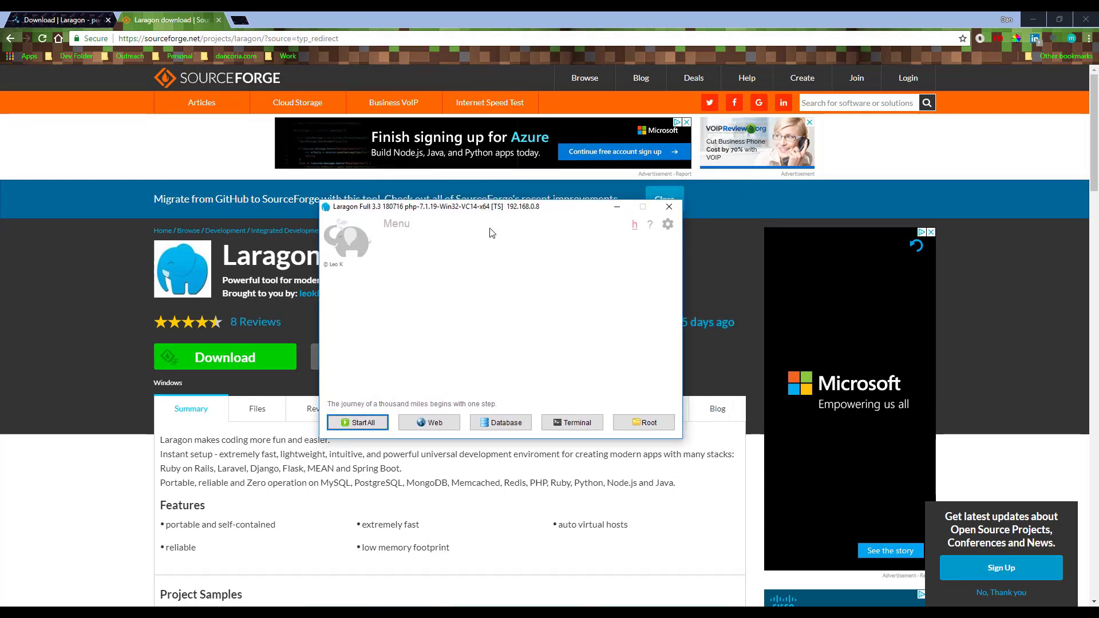
{"action": "left_click_drag", "start_coordinate": [558, 212], "coordinate": [526, 230]}
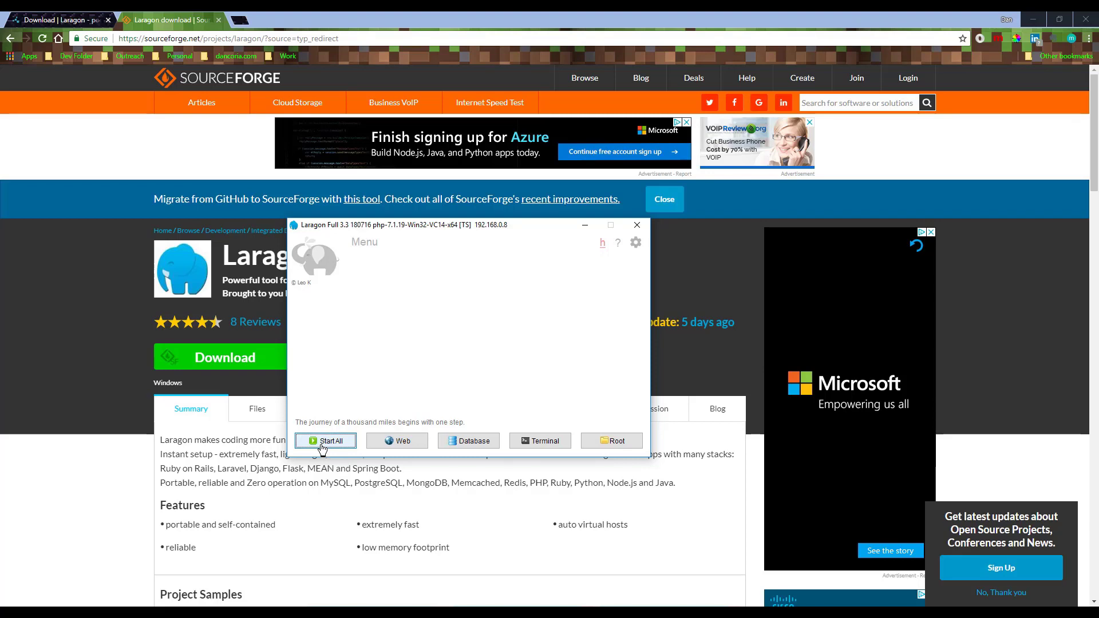
{"action": "left_click", "coordinate": [324, 442]}
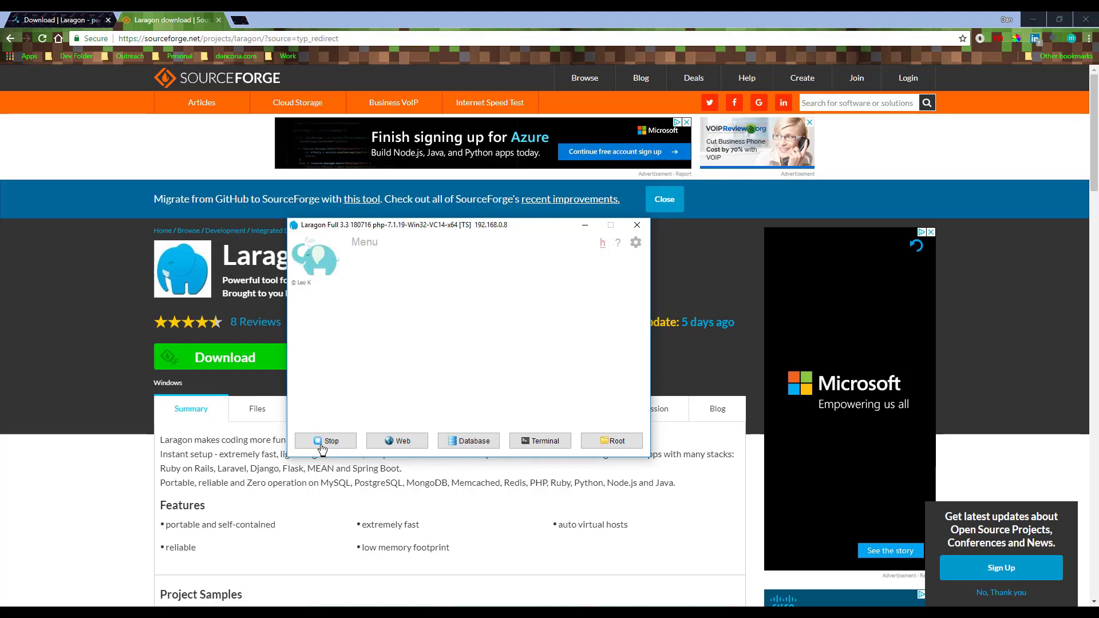
{"action": "left_click", "coordinate": [625, 417]}
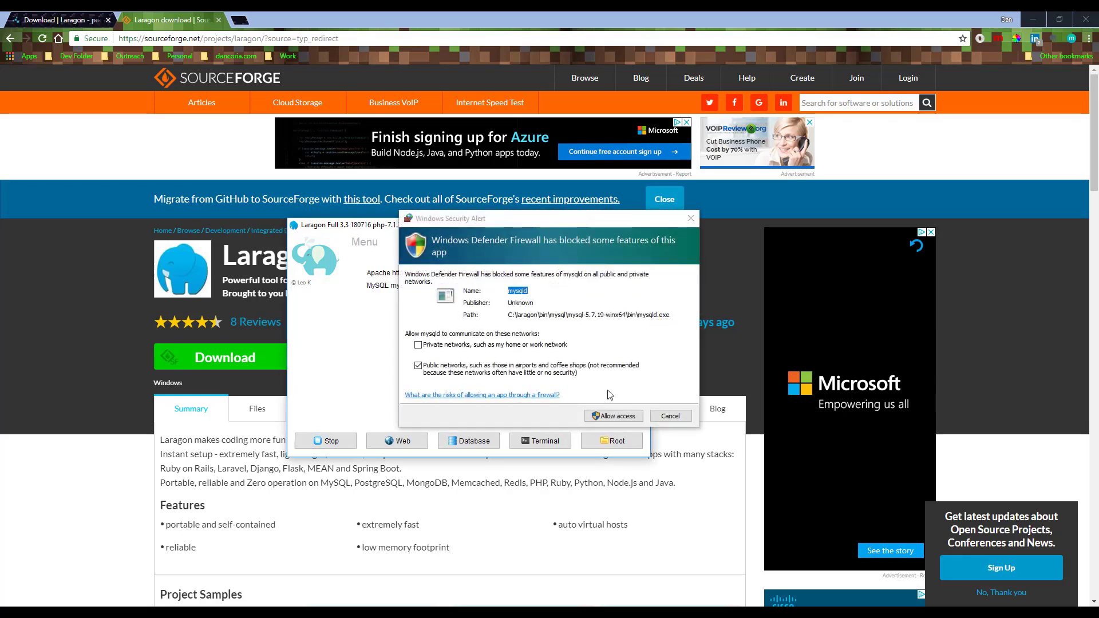
{"action": "left_click", "coordinate": [614, 417]}
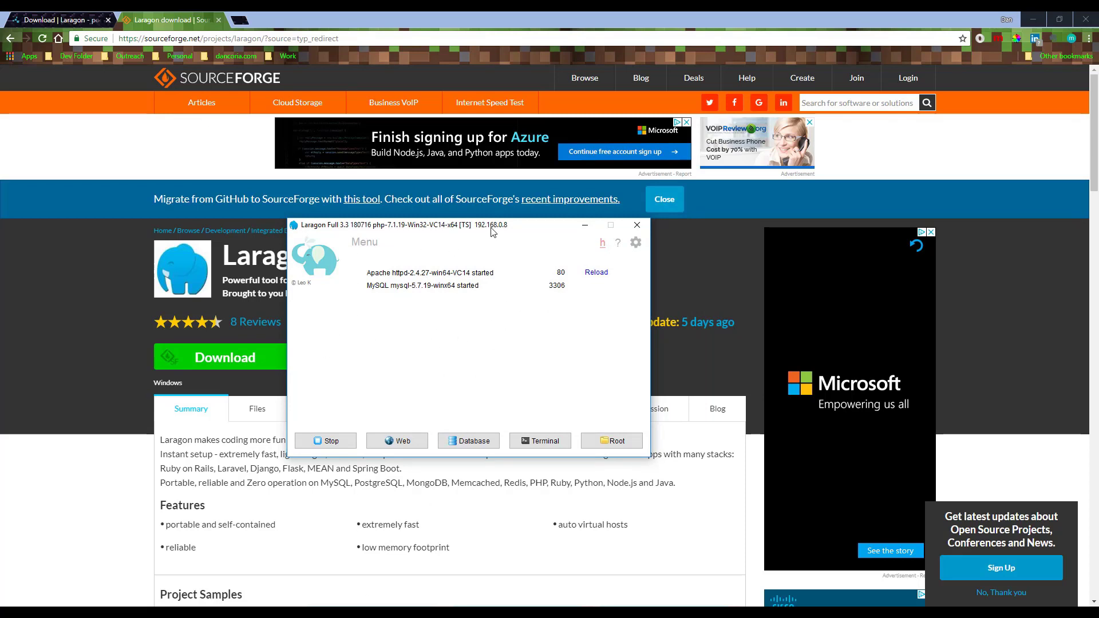
{"action": "left_click_drag", "start_coordinate": [491, 231], "coordinate": [592, 272]}
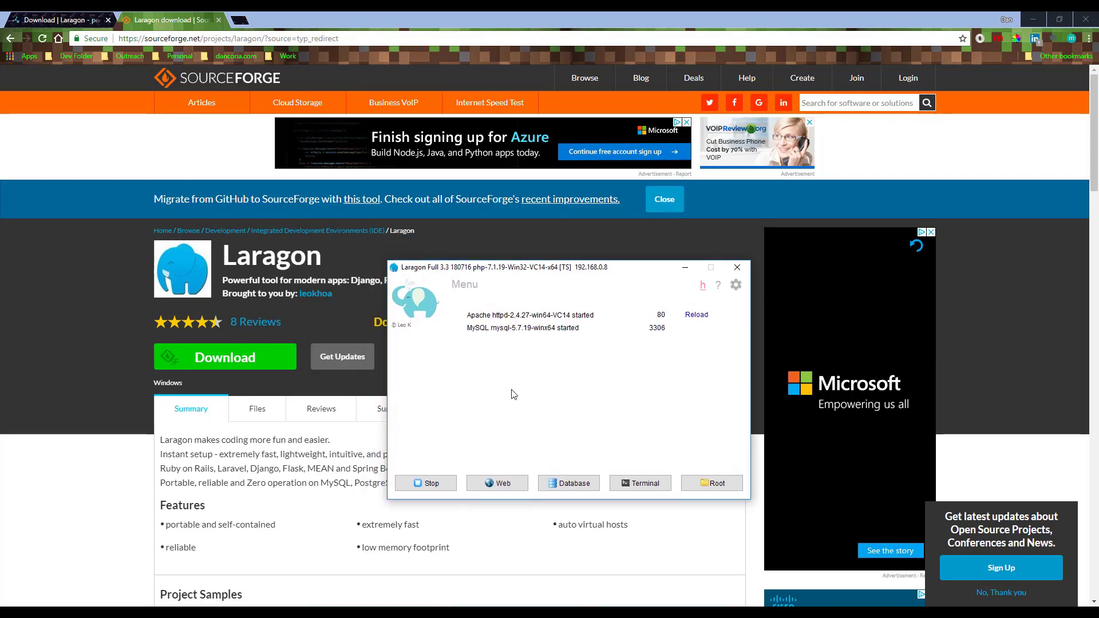
Create a WordPress quick app named Test-Website from Laragon's Quick app menu
{"action": "right_click", "coordinate": [422, 370]}
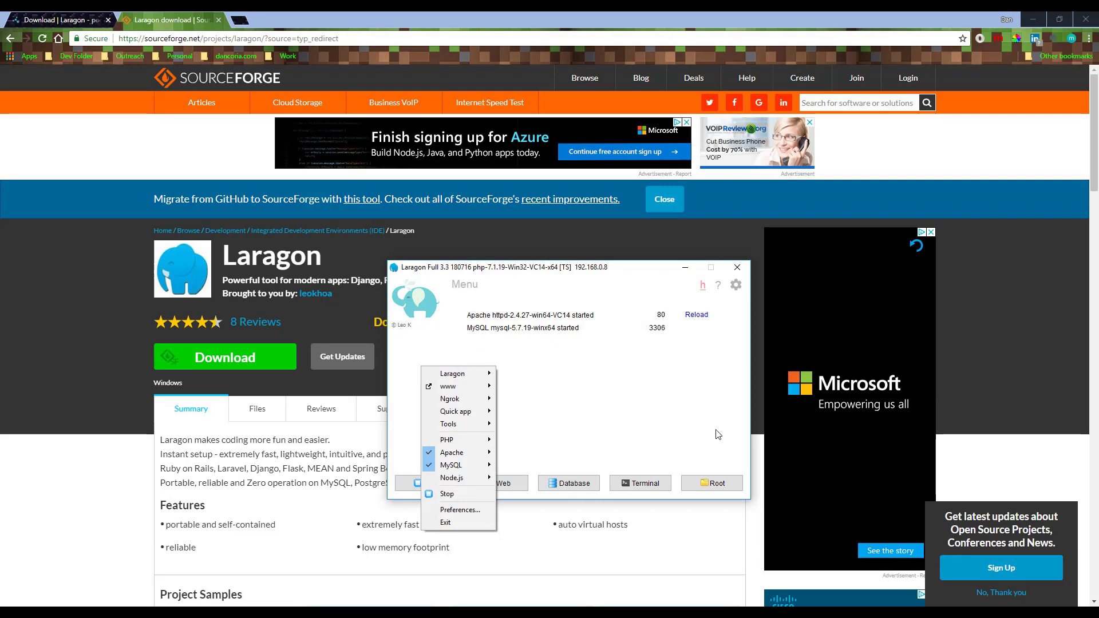
{"action": "mouse_move", "coordinate": [458, 389]}
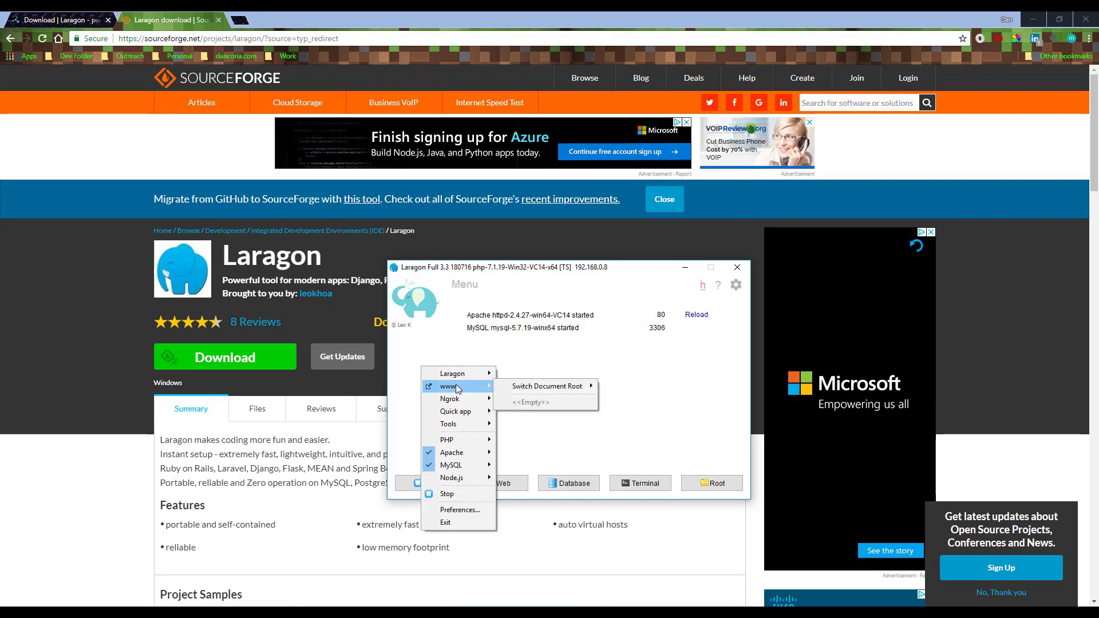
{"action": "mouse_move", "coordinate": [475, 416]}
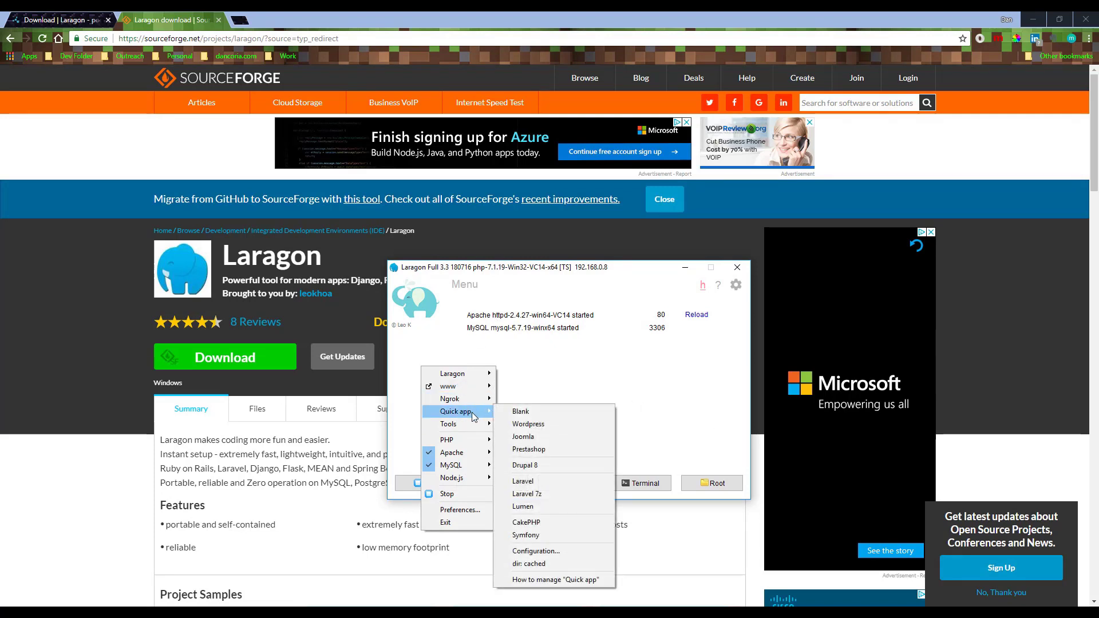
{"action": "left_click", "coordinate": [528, 424]}
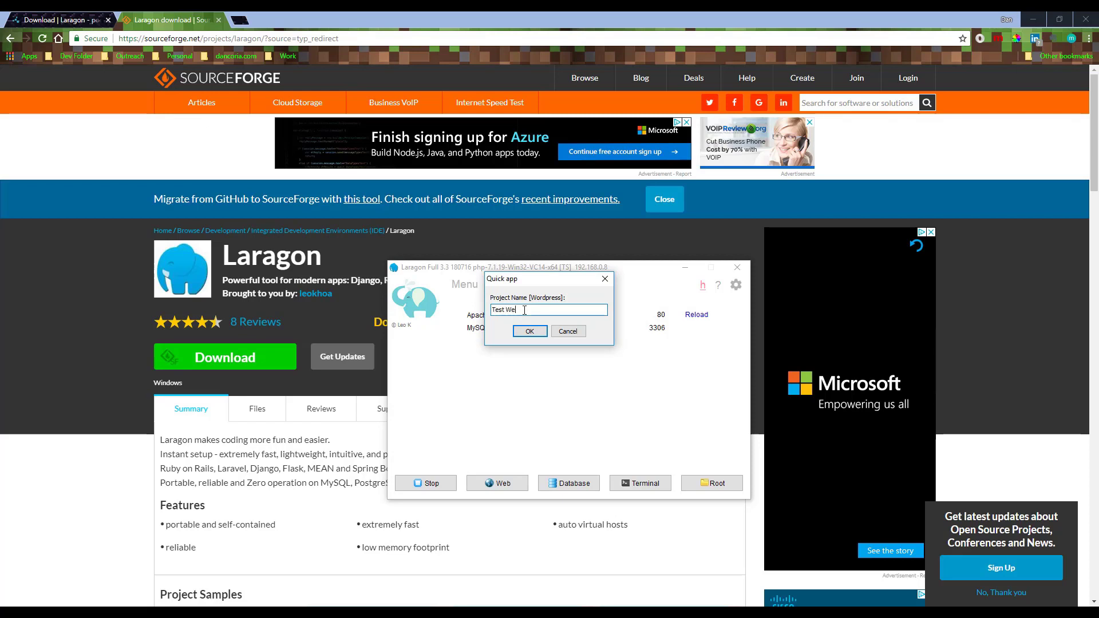
{"action": "key", "text": "Return"}
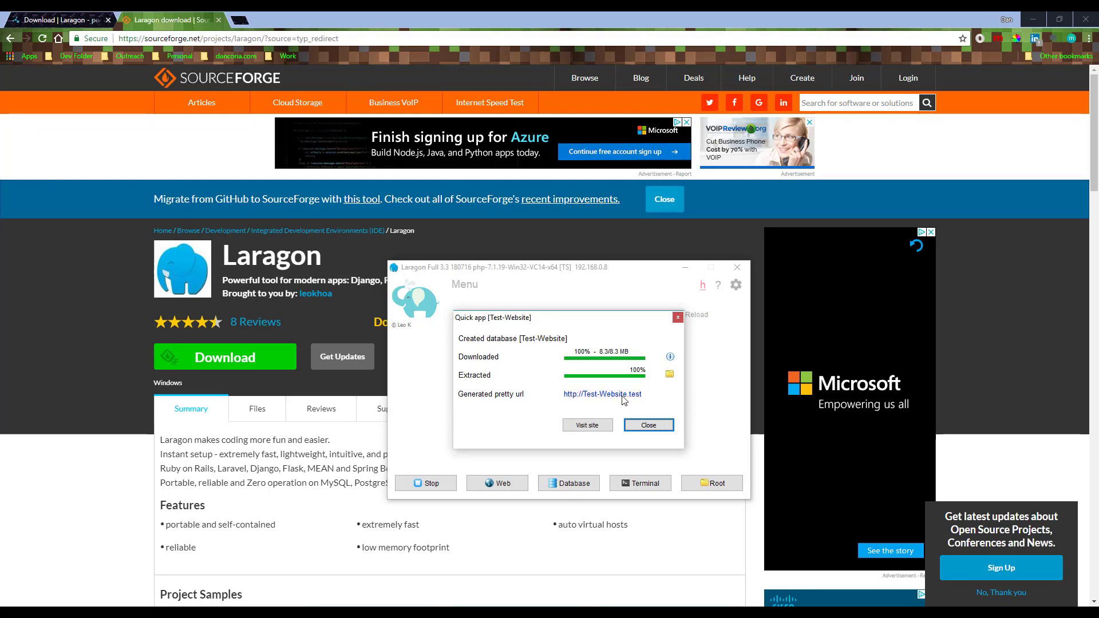
Visit test-website.test and bring up WordPress's database connection form
{"action": "left_click", "coordinate": [592, 428]}
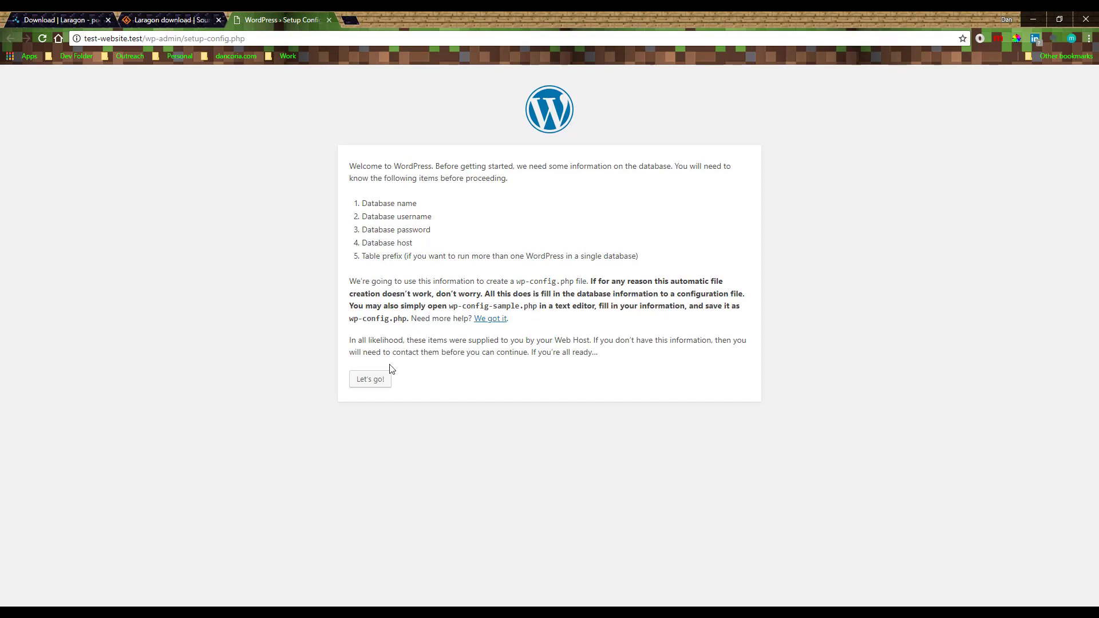
{"action": "left_click", "coordinate": [370, 380]}
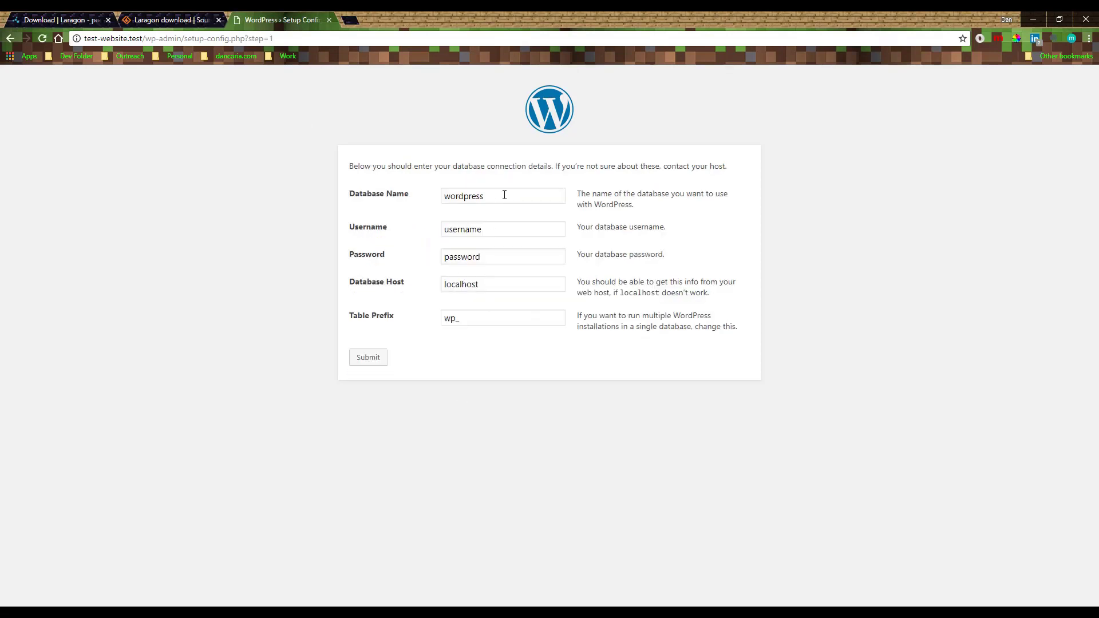
{"action": "left_click", "coordinate": [411, 551]}
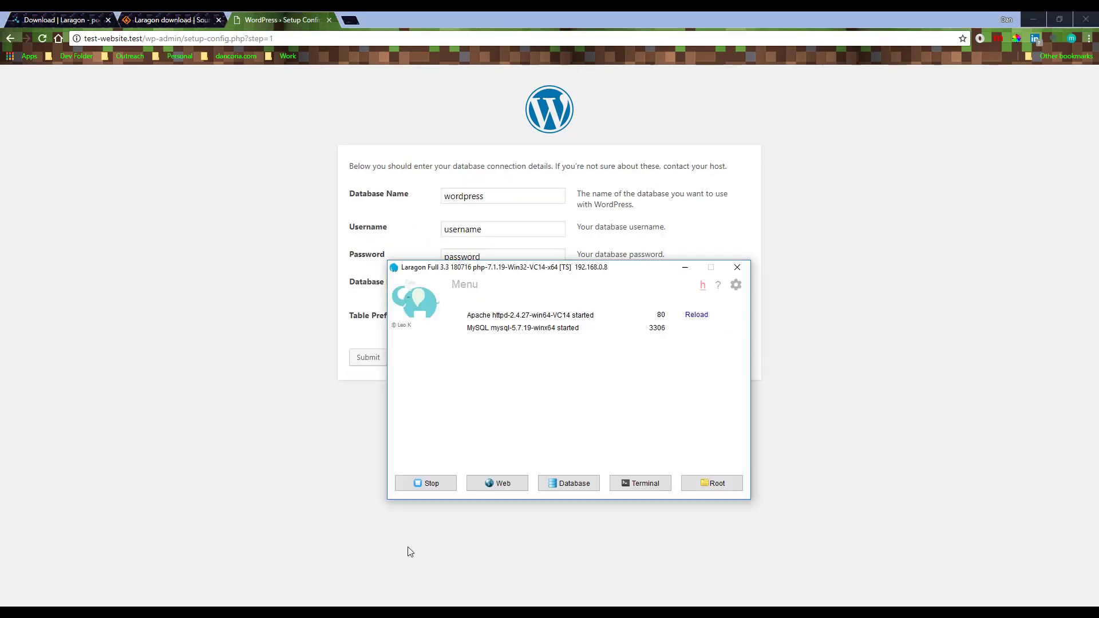
Connect HeidiSQL to localhost with a blank password and expand the empty test-website database
{"action": "left_click", "coordinate": [575, 483]}
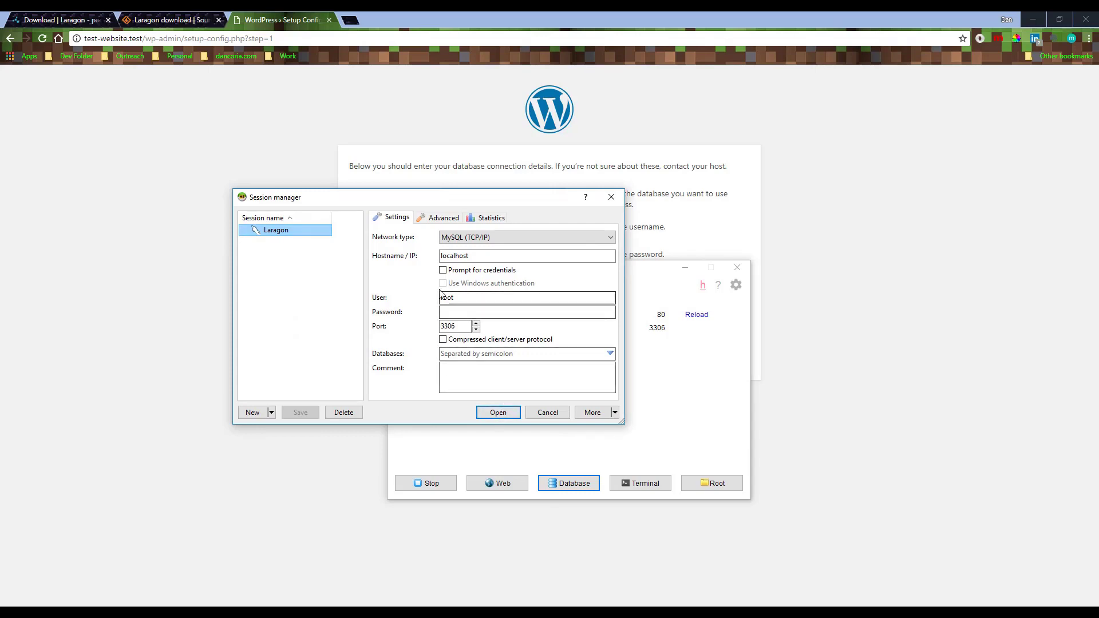
{"action": "left_click", "coordinate": [467, 309]}
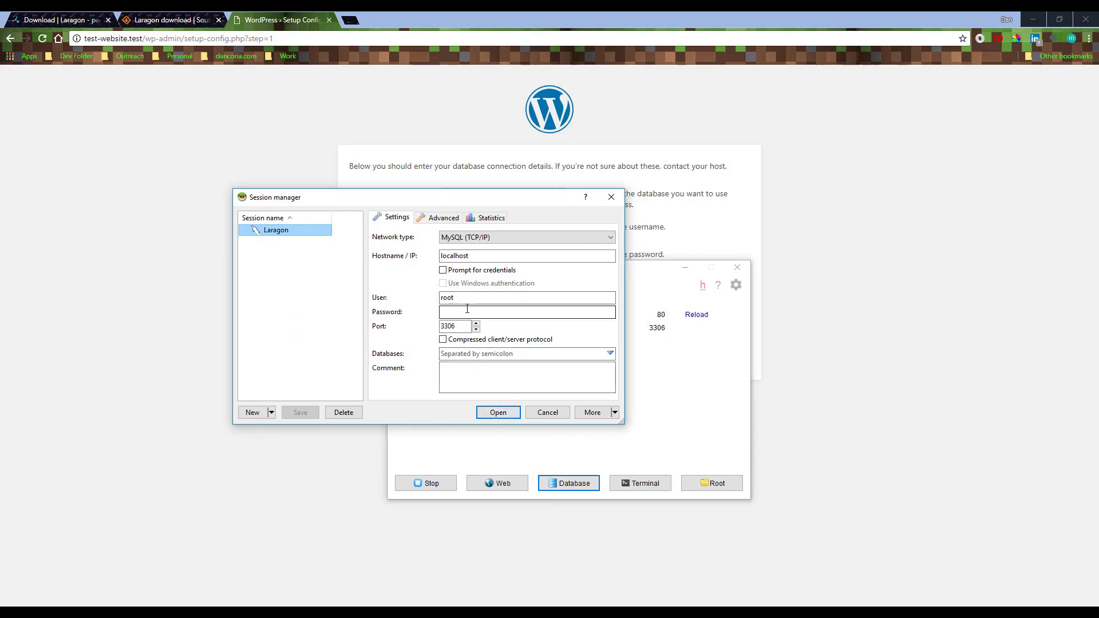
{"action": "left_click", "coordinate": [447, 258]}
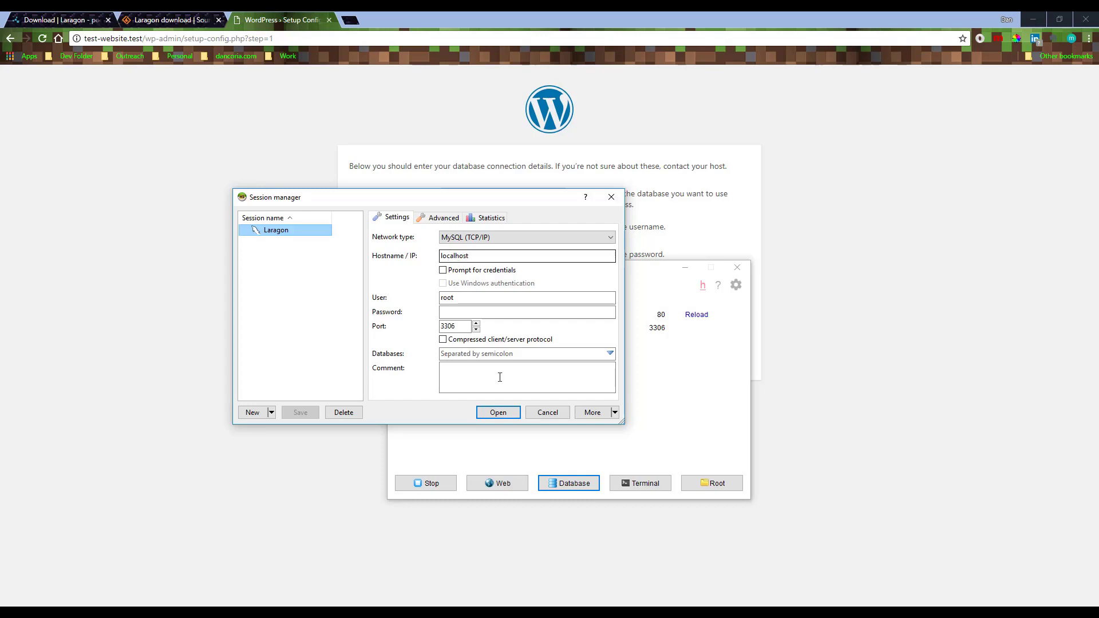
{"action": "left_click_drag", "start_coordinate": [489, 197], "coordinate": [531, 274]}
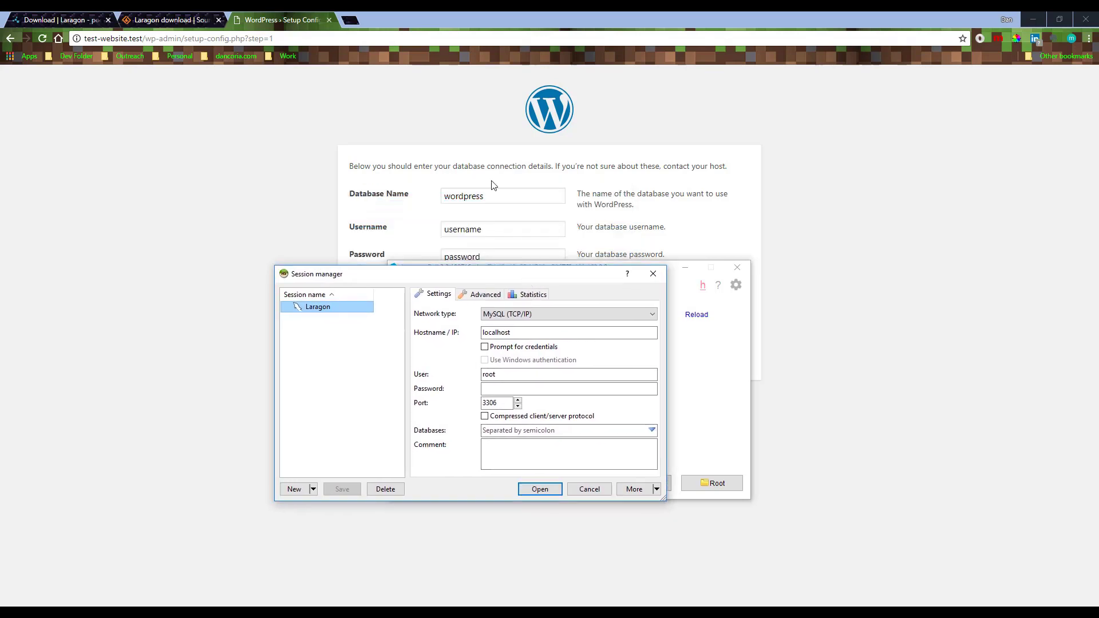
{"action": "left_click", "coordinate": [543, 491]}
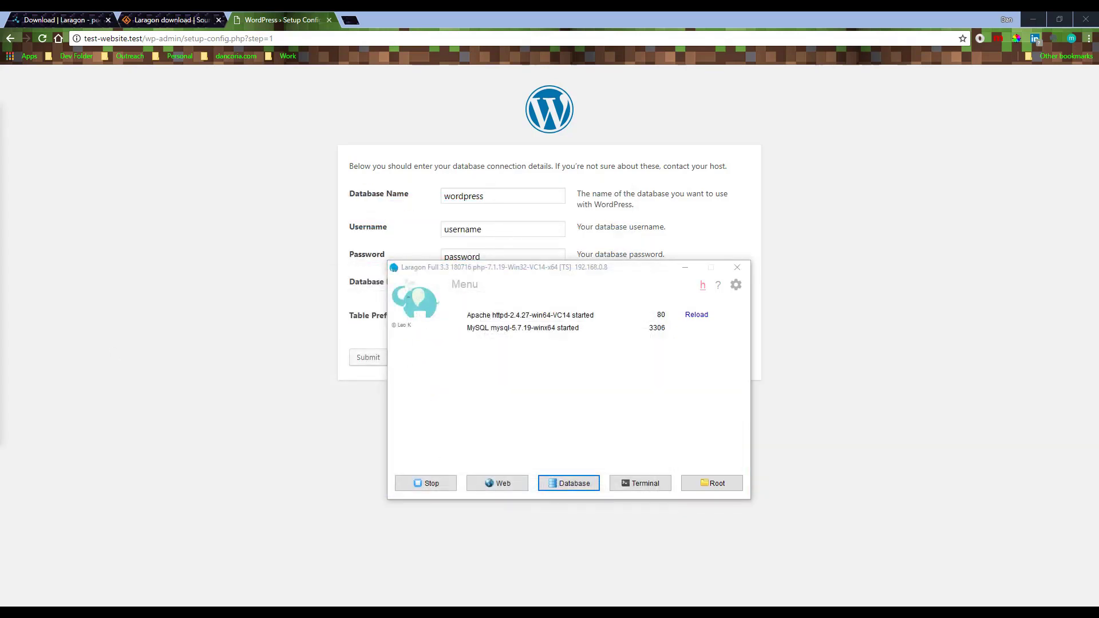
{"action": "left_click_drag", "start_coordinate": [183, 184], "coordinate": [262, 164]}
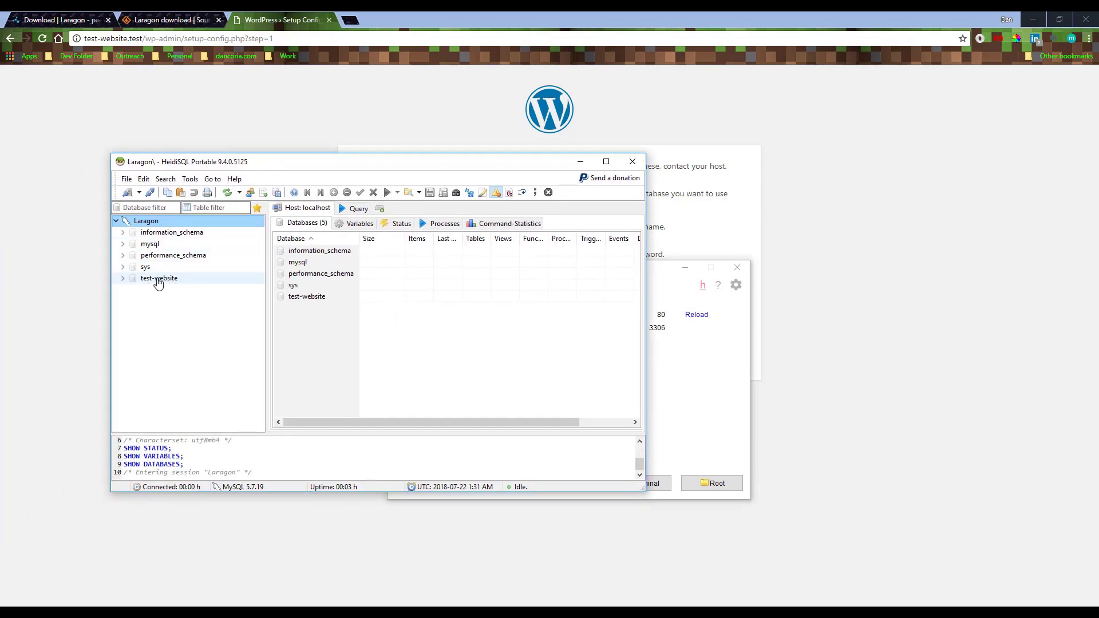
{"action": "left_click", "coordinate": [123, 281]}
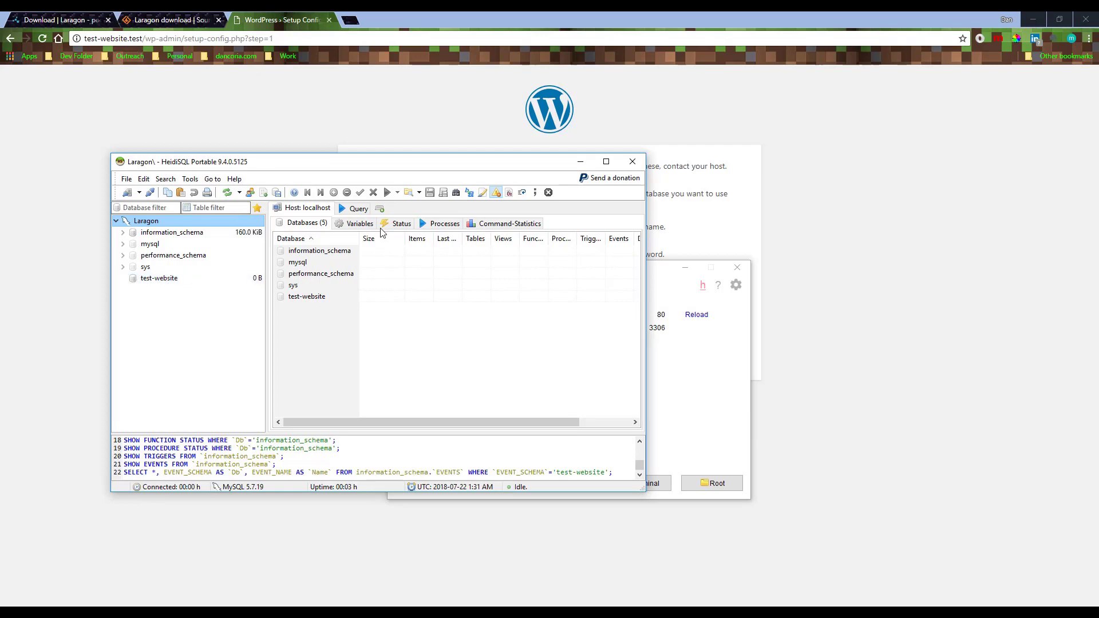
Submit WordPress database details: name test-website, user root, blank password, localhost and wp_ prefix
{"action": "left_click", "coordinate": [580, 166]}
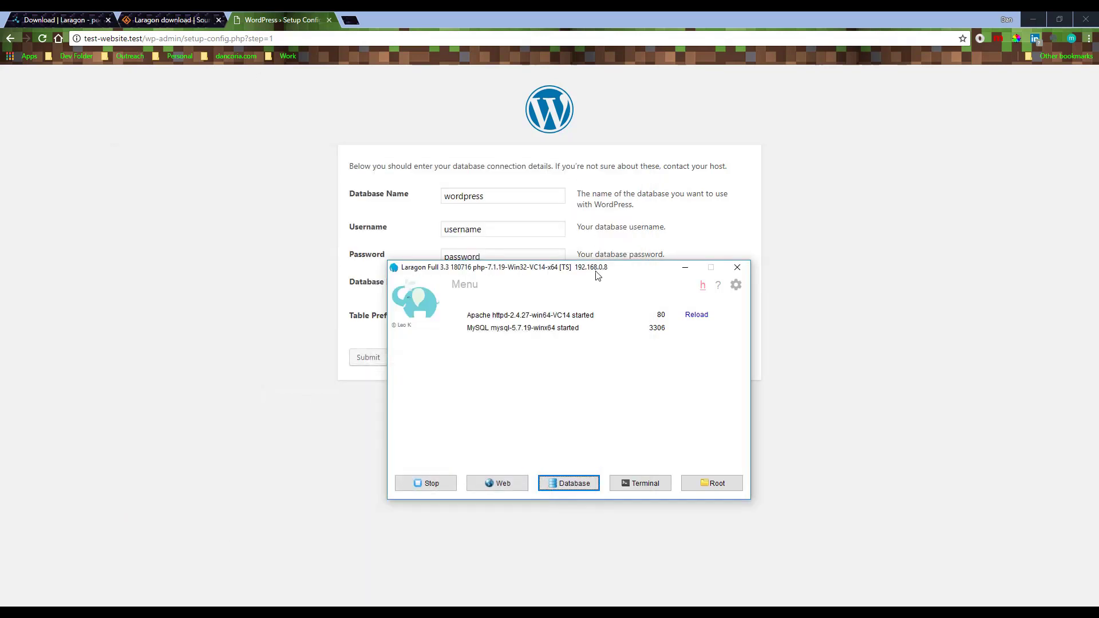
{"action": "left_click", "coordinate": [686, 268]}
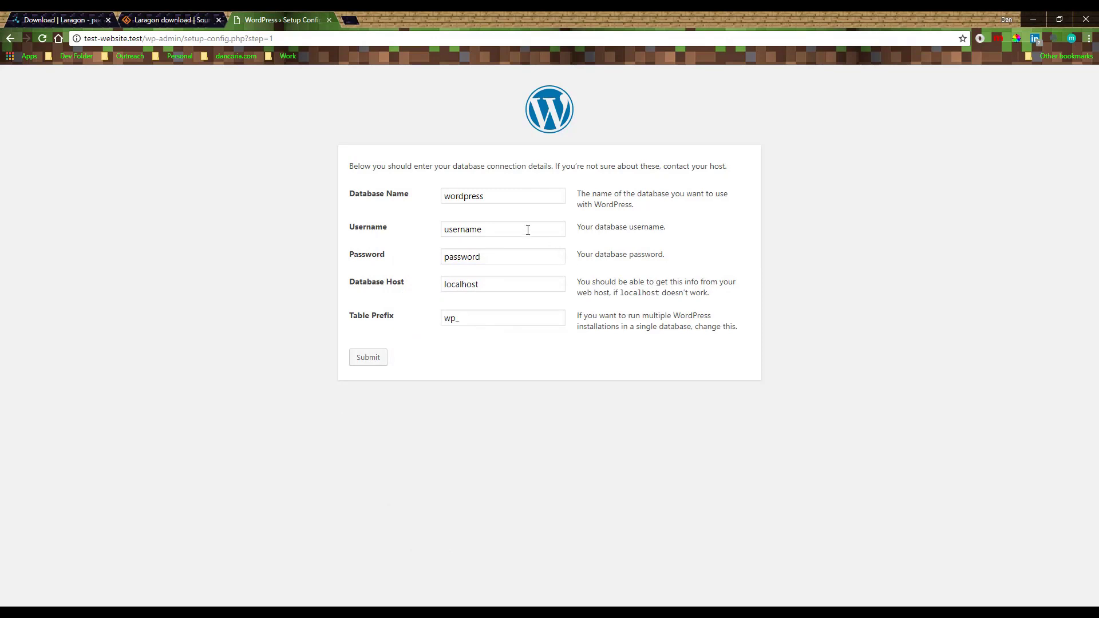
{"action": "left_click_drag", "start_coordinate": [513, 195], "coordinate": [407, 196]}
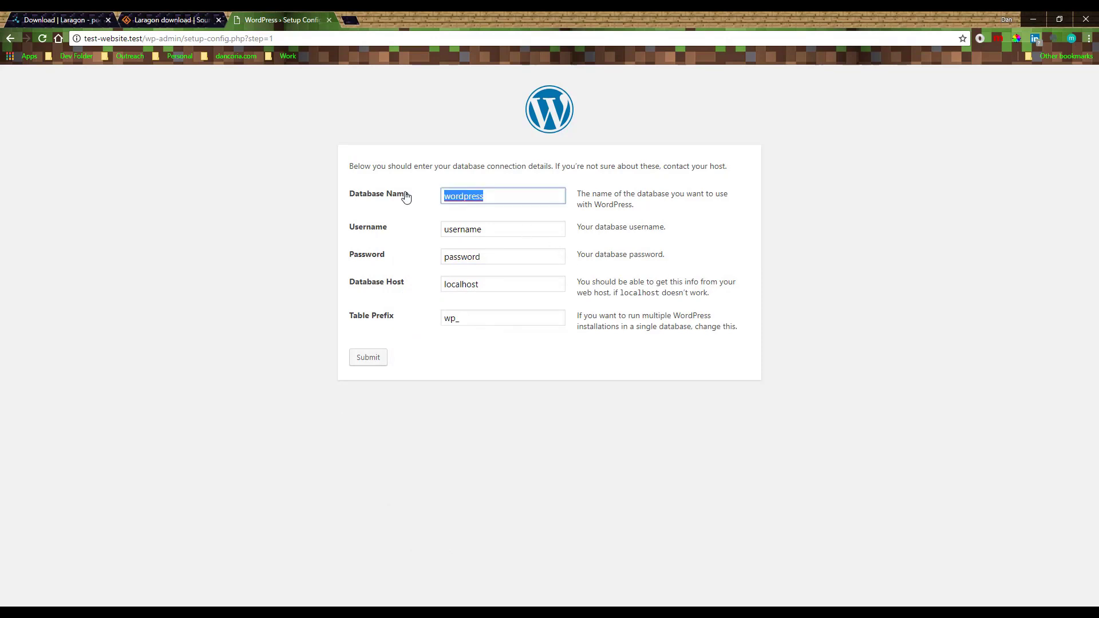
{"action": "type", "text": "test-web"}
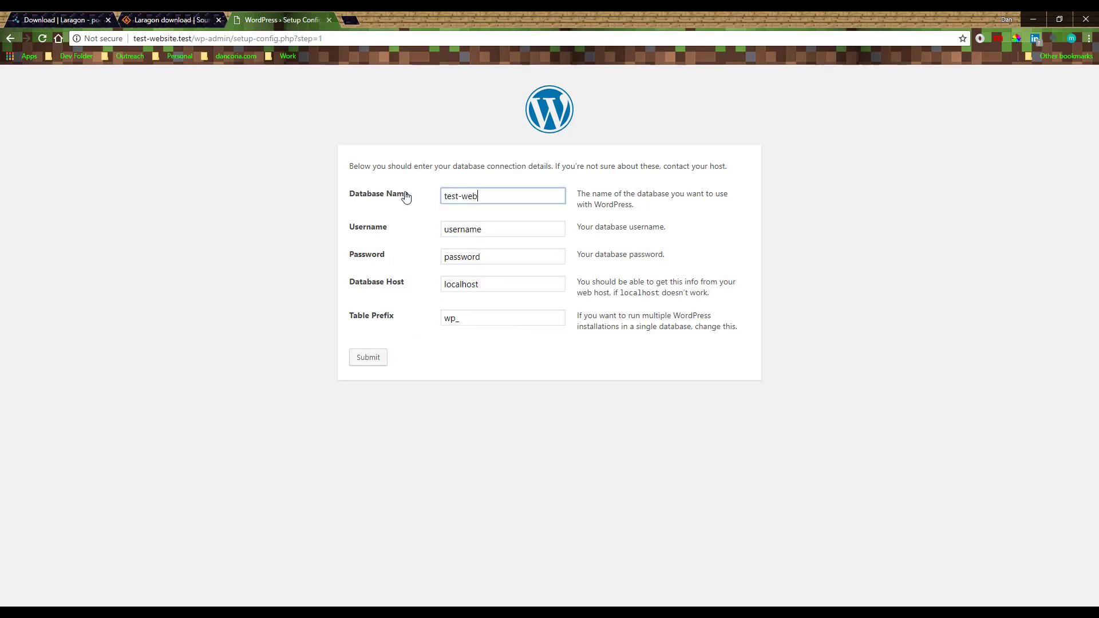
{"action": "type", "text": "site"}
{"action": "key", "text": "Tab"}
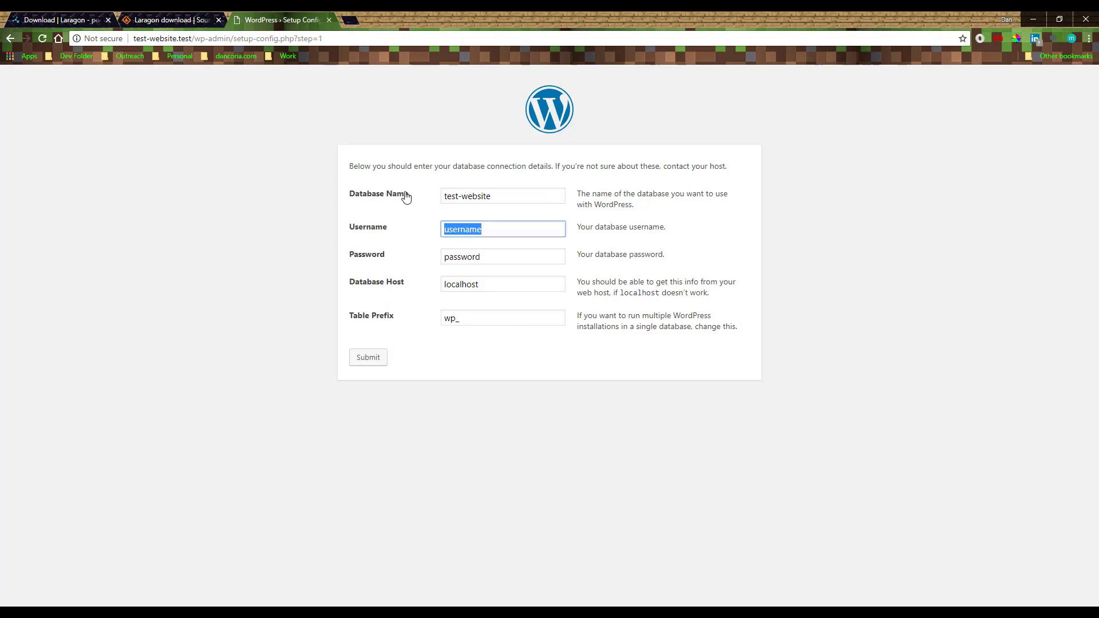
{"action": "type", "text": "root"}
{"action": "key", "text": "Tab"}
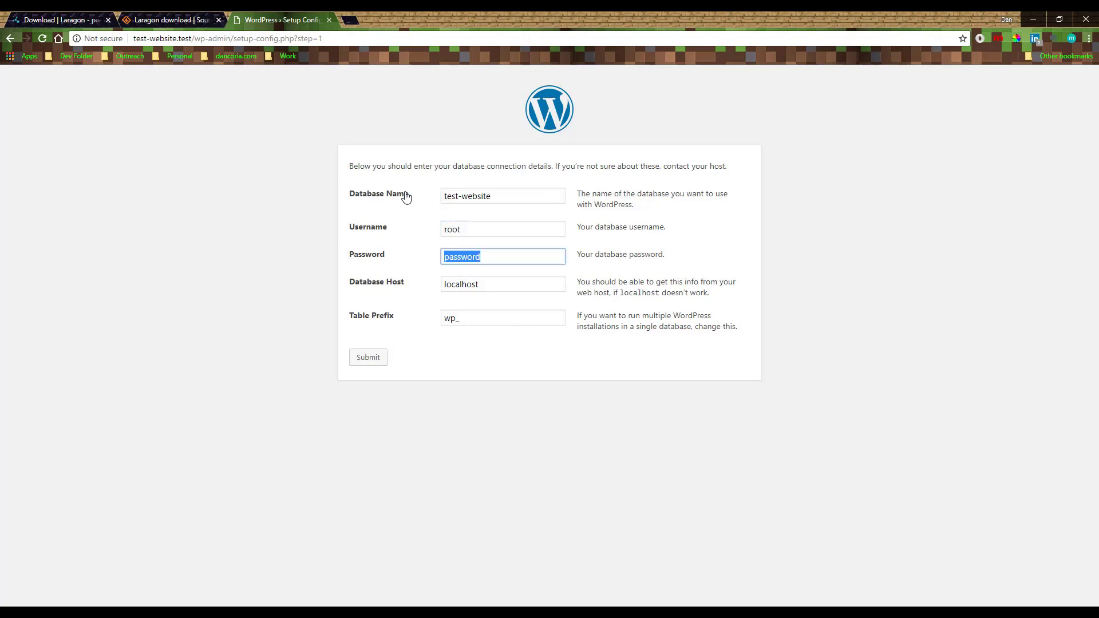
{"action": "key", "text": "BackSpace"}
{"action": "key", "text": "Tab"}
{"action": "key", "text": "Tab"}
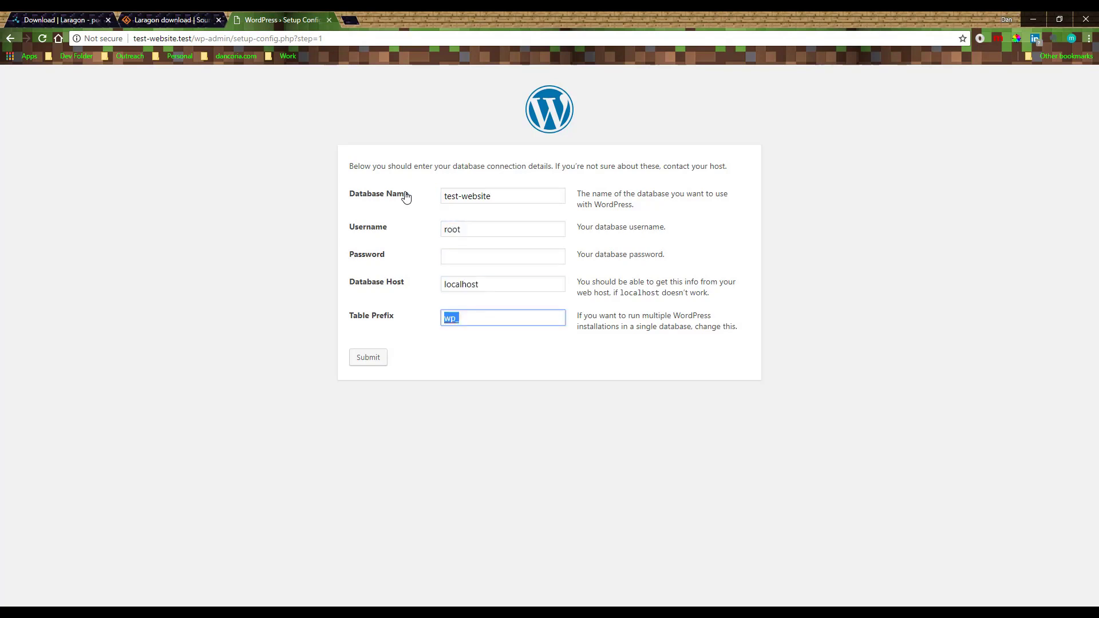
{"action": "left_click", "coordinate": [367, 358]}
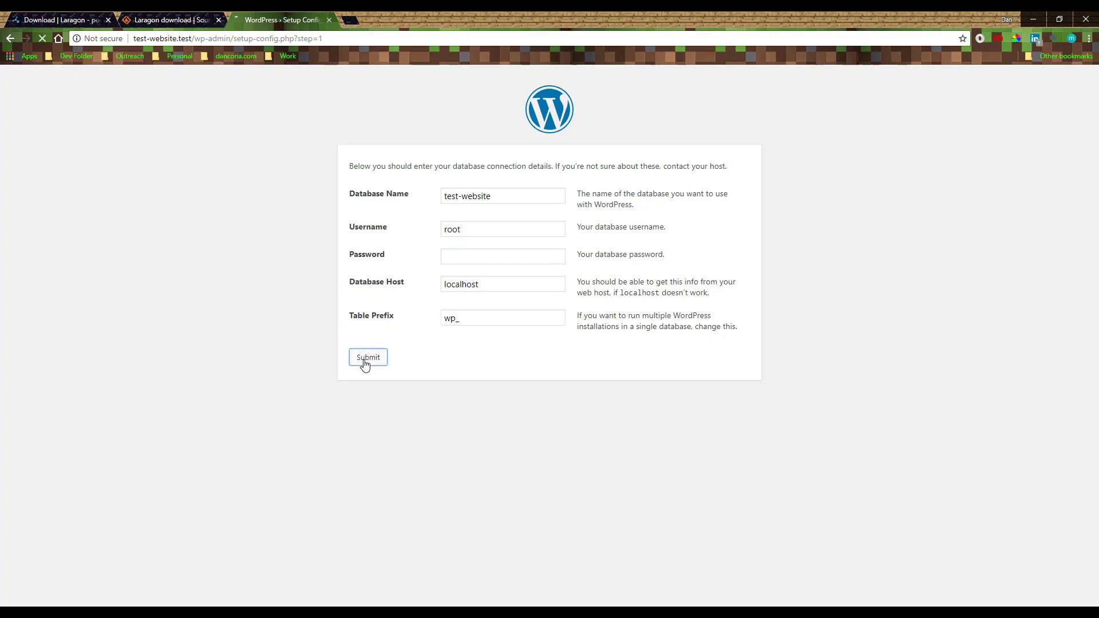
{"action": "left_click_drag", "start_coordinate": [349, 166], "coordinate": [405, 171]}
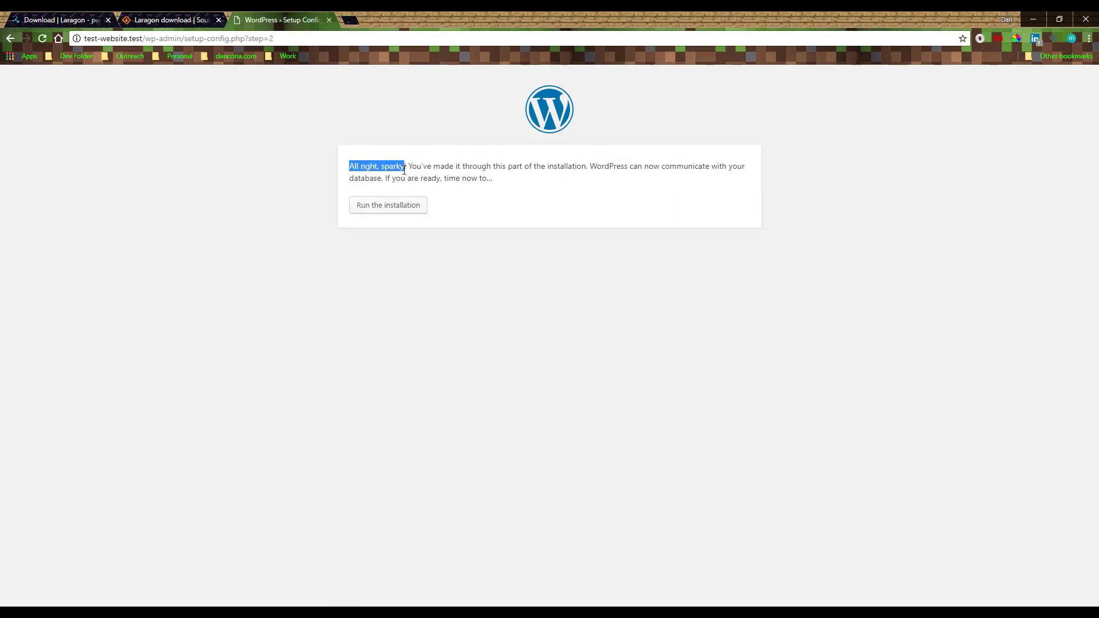
Run the WordPress installation from the step 2 confirmation page
{"action": "left_click", "coordinate": [465, 182]}
{"action": "double_click", "coordinate": [593, 166]}
{"action": "left_click", "coordinate": [619, 185]}
{"action": "left_click", "coordinate": [372, 210]}
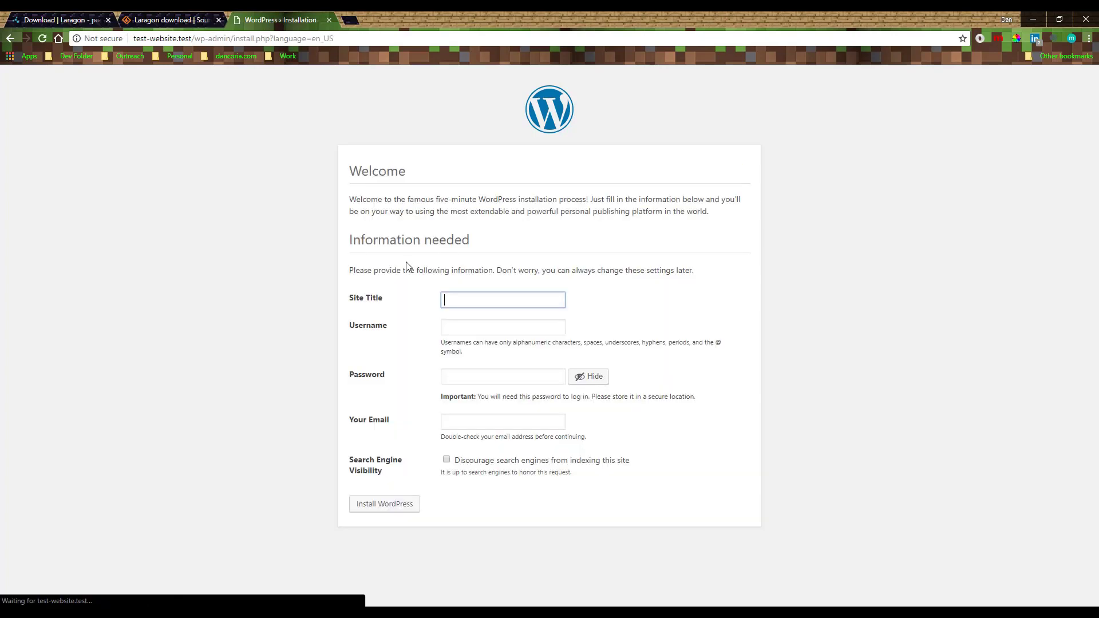
Enter site title 'Test Site', username admin and the admin password
{"action": "left_click", "coordinate": [456, 297]}
{"action": "type", "text": "Te"}
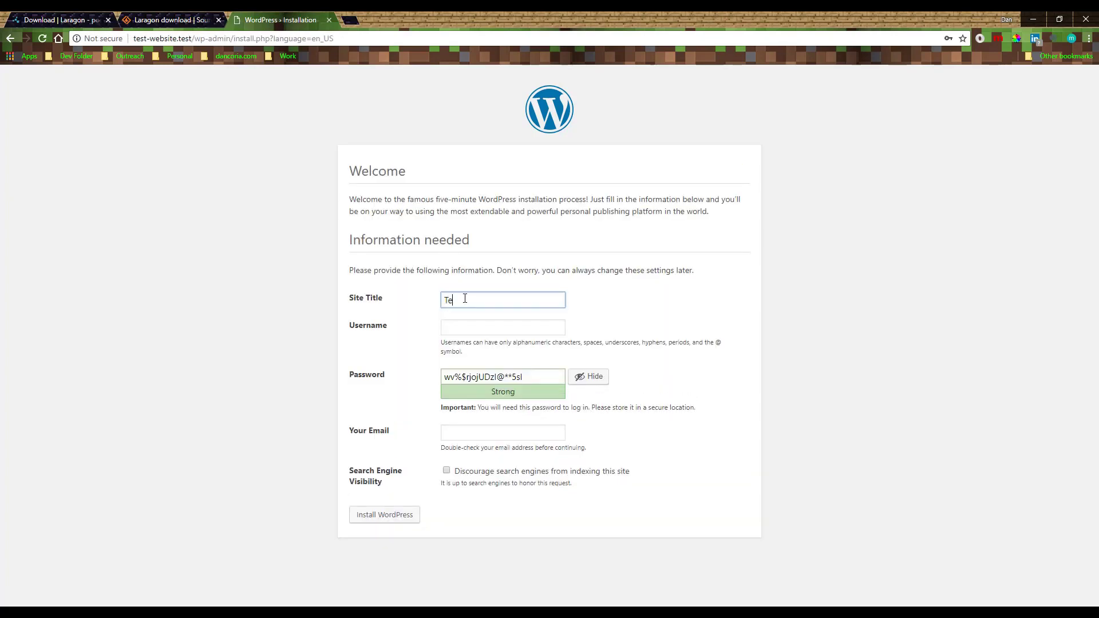
{"action": "type", "text": "st Site"}
{"action": "key", "text": "Tab"}
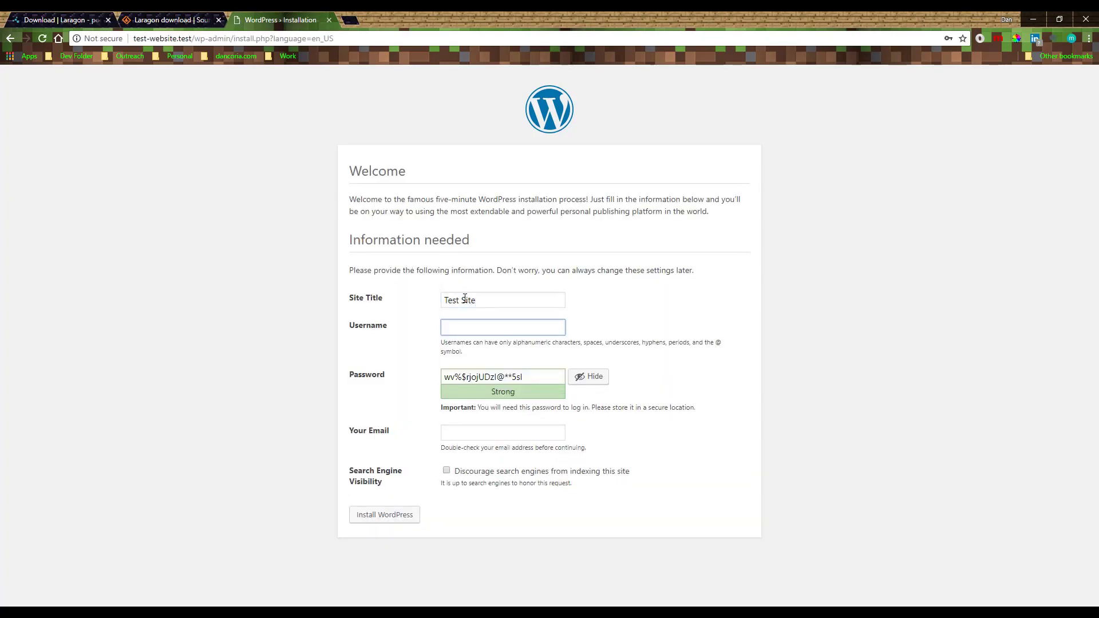
{"action": "type", "text": "admin"}
{"action": "key", "text": "Tab"}
{"action": "left_click", "coordinate": [589, 378]}
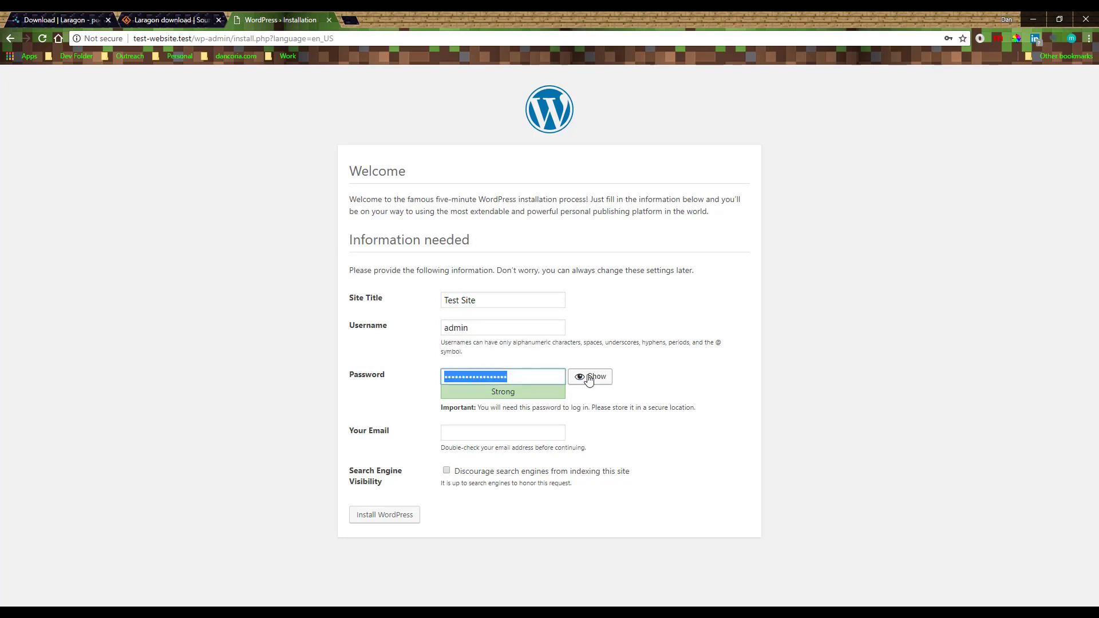
{"action": "type", "text": "p*******"}
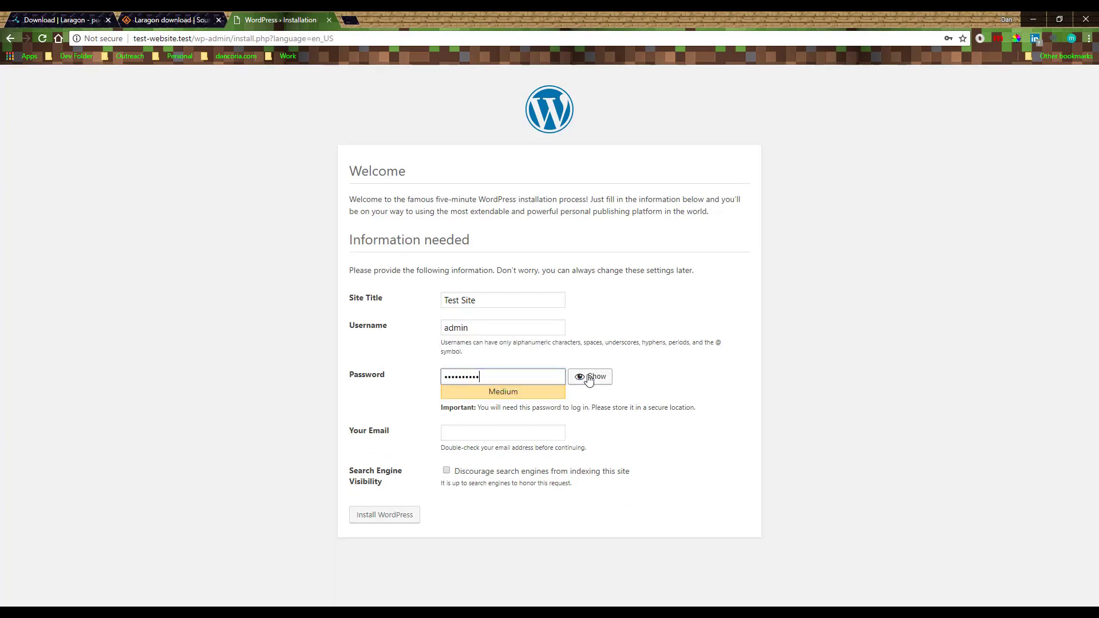
Fill in the owner's email address and install WordPress
{"action": "left_click", "coordinate": [457, 433]}
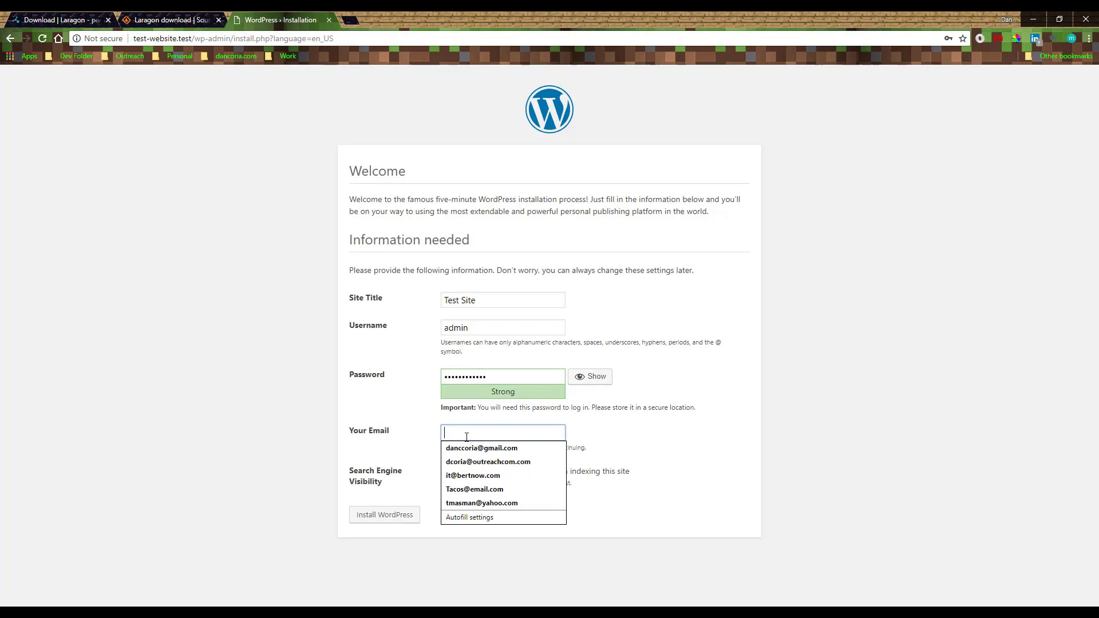
{"action": "left_click", "coordinate": [452, 448]}
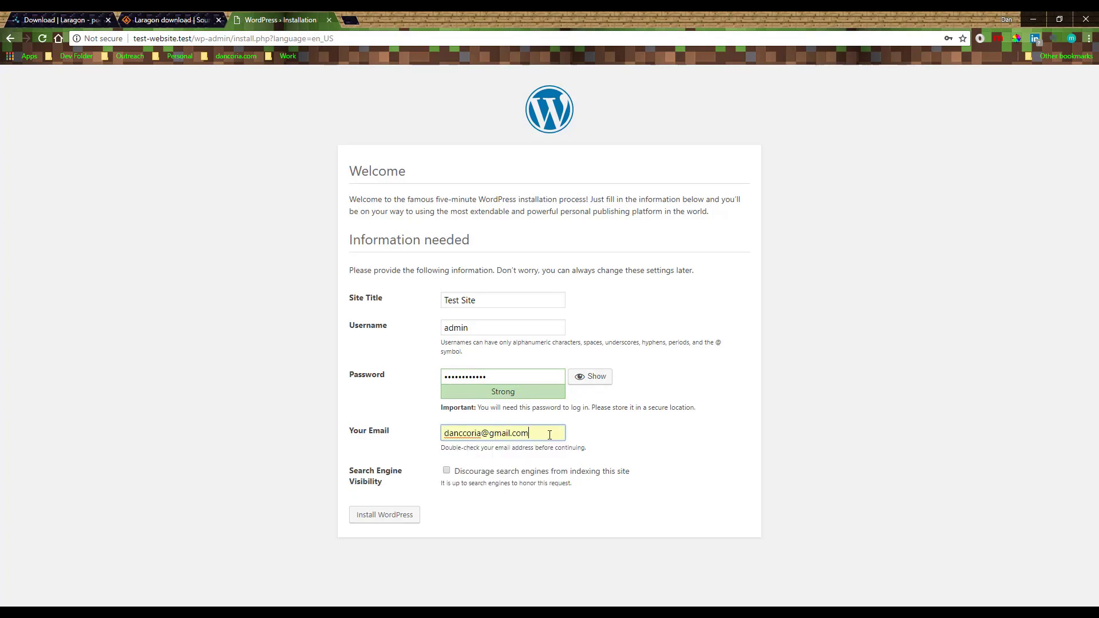
{"action": "key", "text": "ctrl+a"}
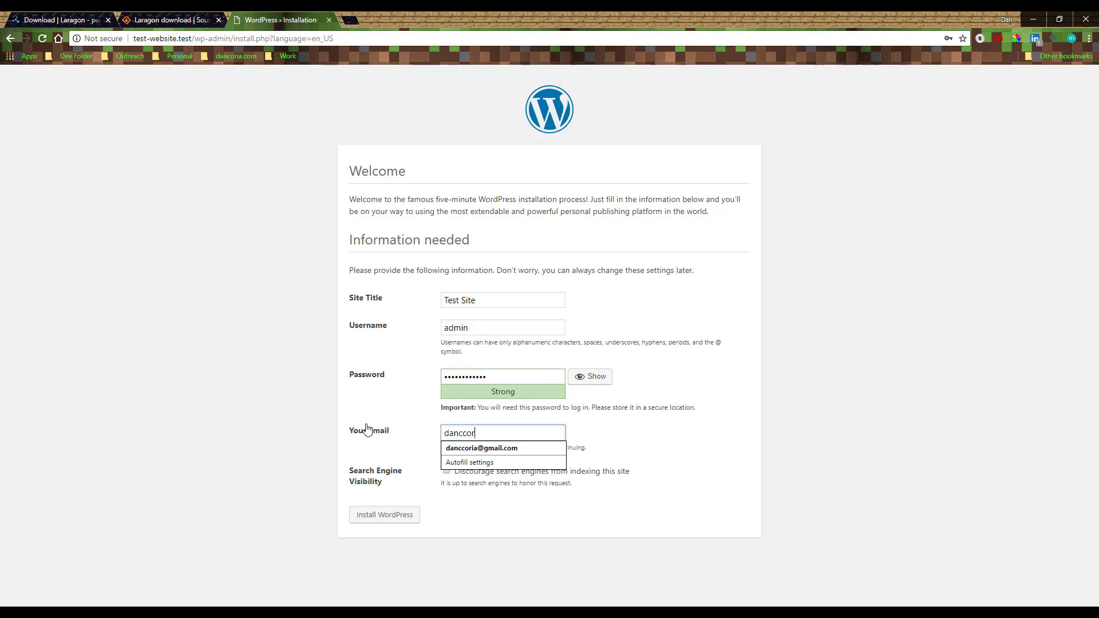
{"action": "key", "text": "Tab"}
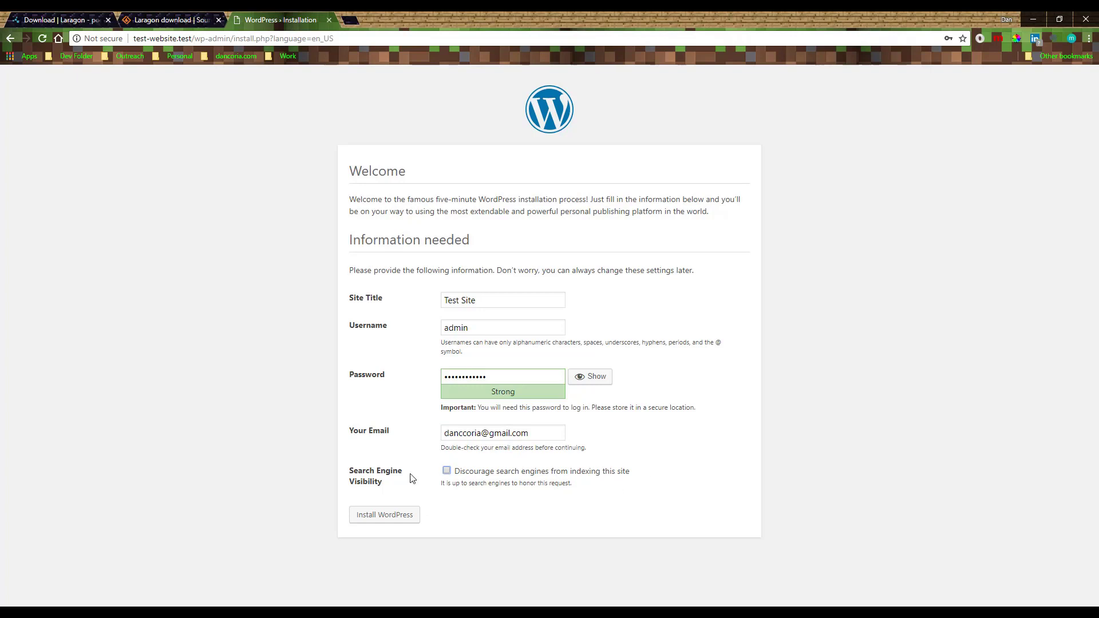
{"action": "left_click", "coordinate": [402, 515]}
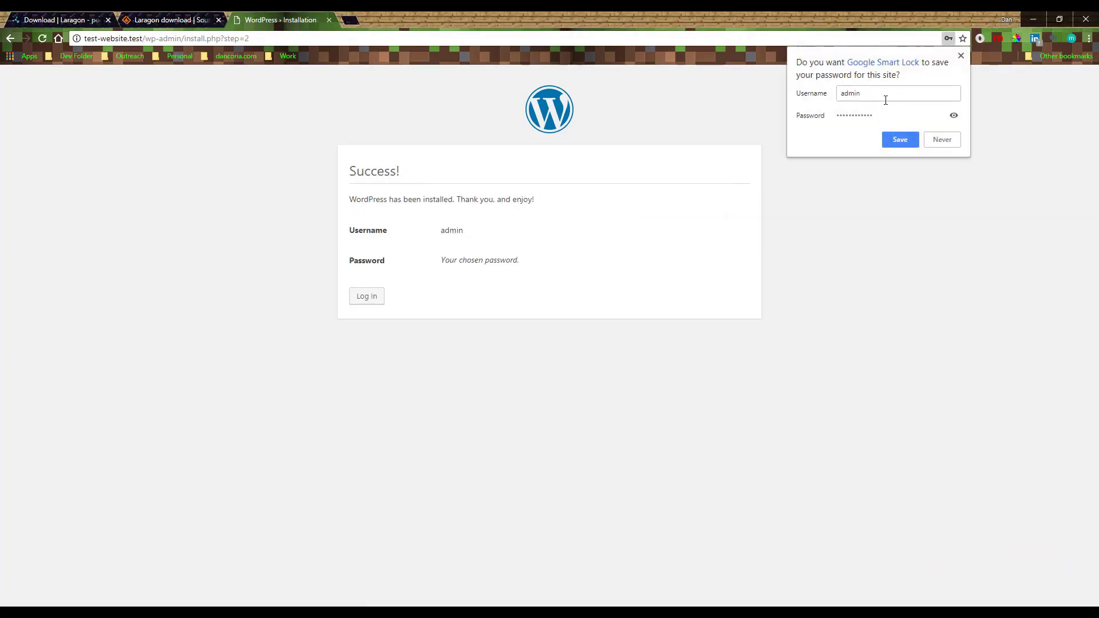
Save the admin login in Chrome, then log in as admin with Remember Me checked
{"action": "left_click", "coordinate": [894, 139]}
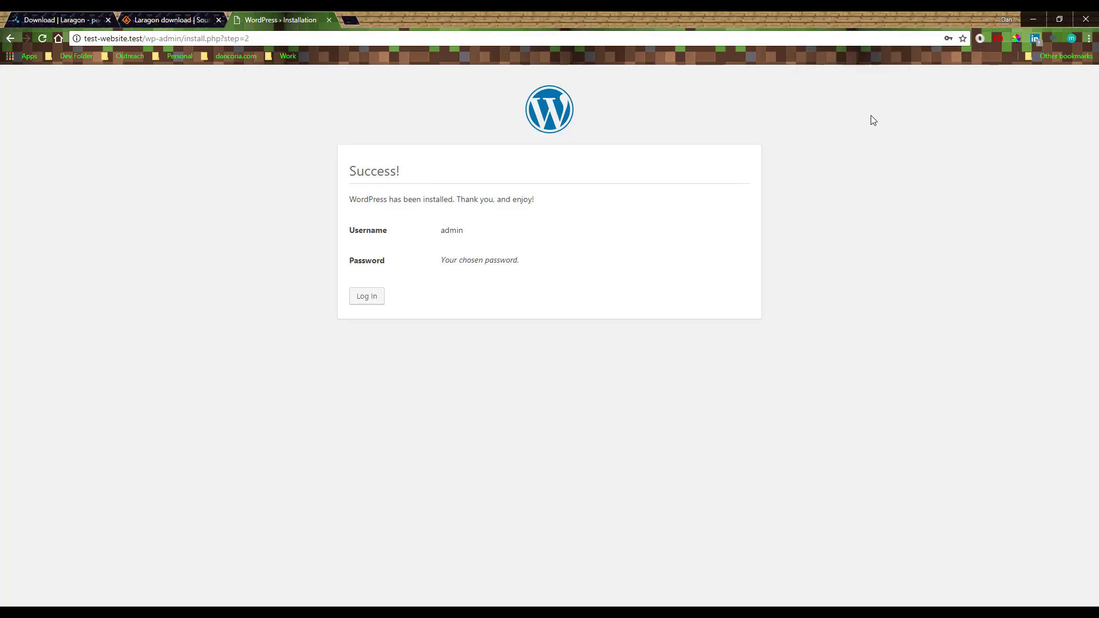
{"action": "left_click", "coordinate": [366, 296]}
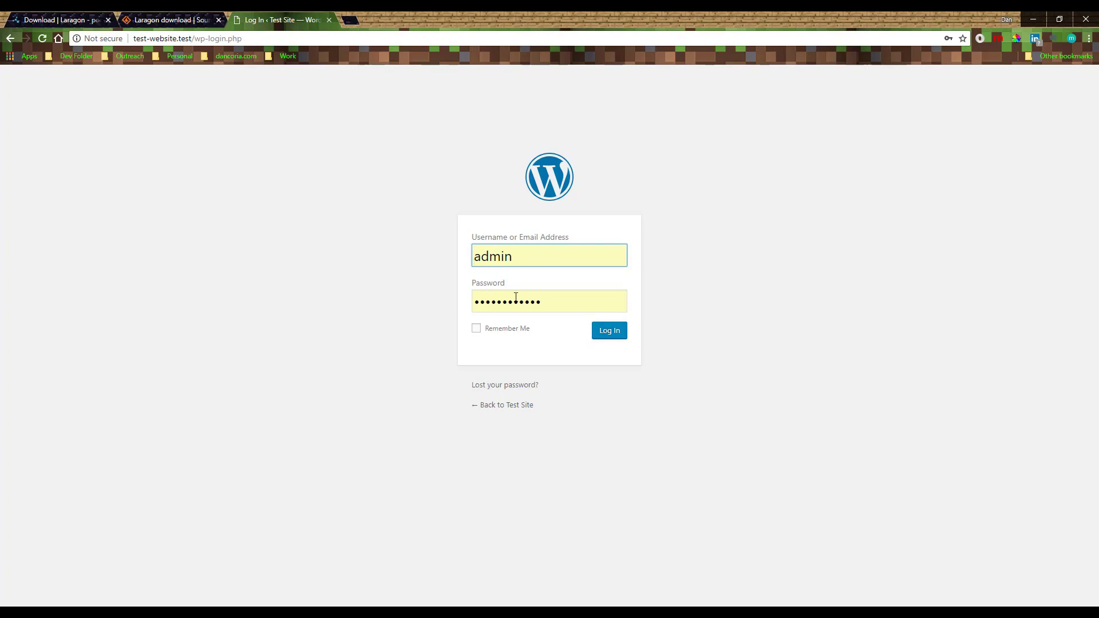
{"action": "left_click", "coordinate": [476, 329]}
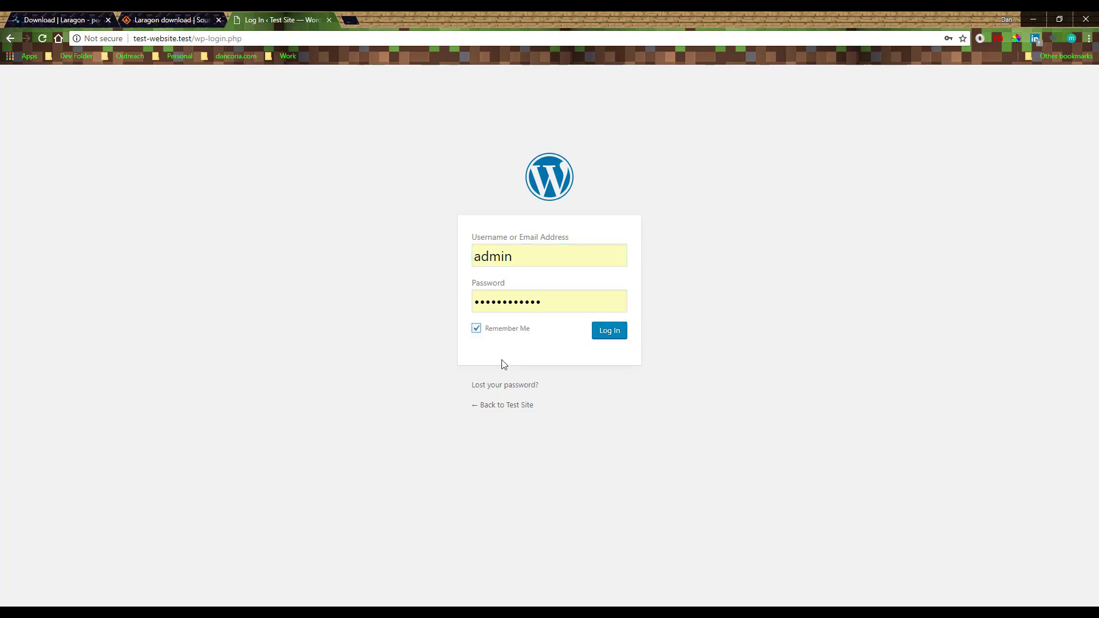
{"action": "left_click", "coordinate": [606, 334]}
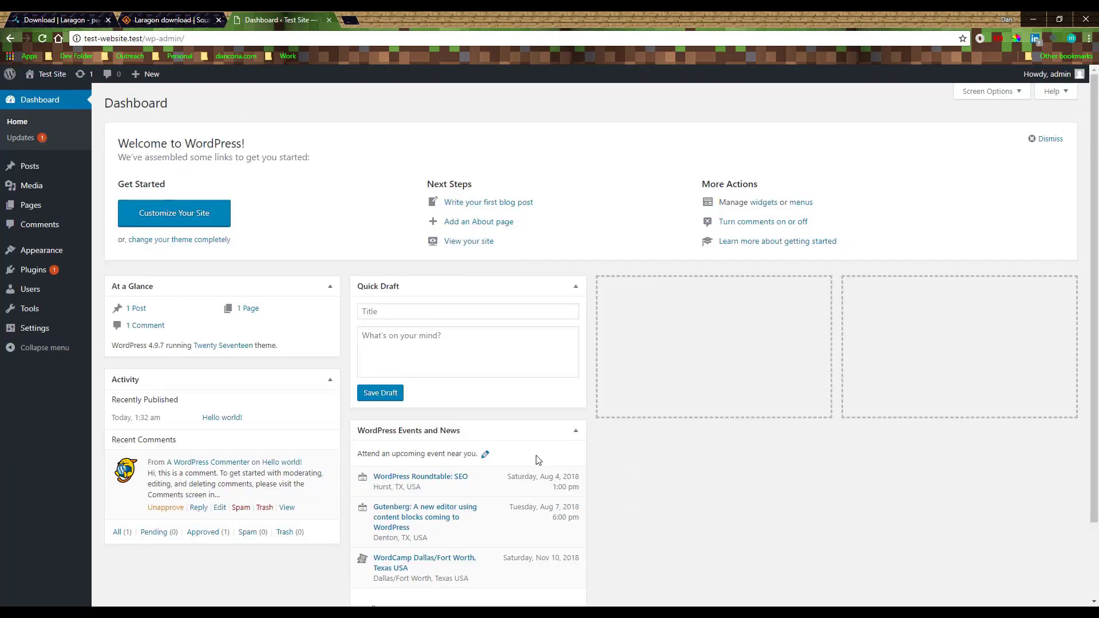
View Appearance > Themes with Twenty Seventeen active, then visit the Test Site front end
{"action": "mouse_move", "coordinate": [26, 247]}
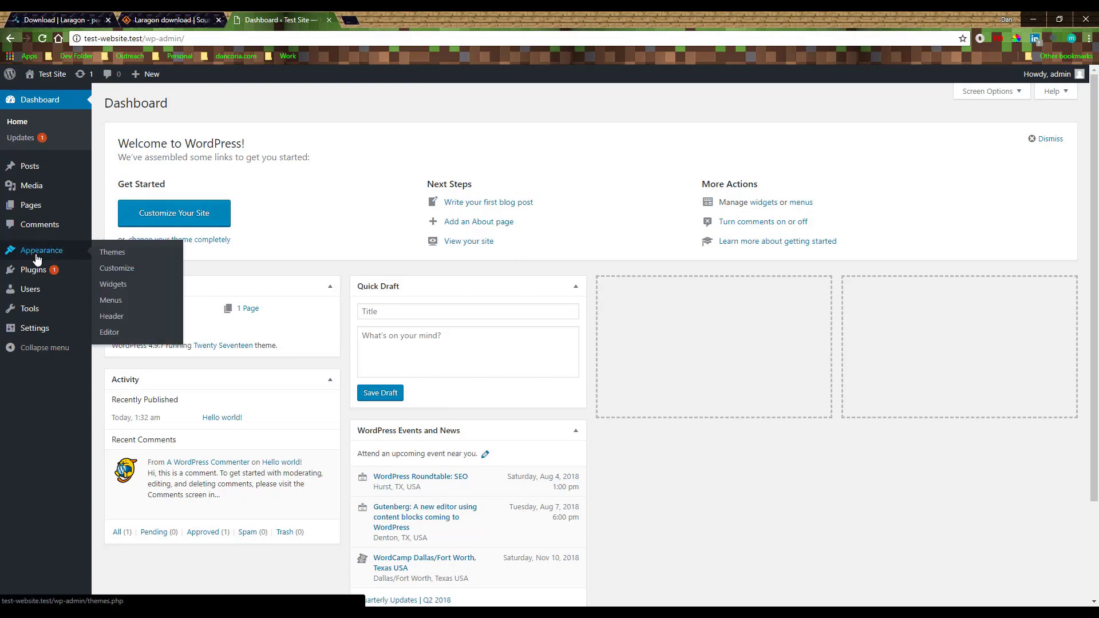
{"action": "left_click", "coordinate": [109, 253]}
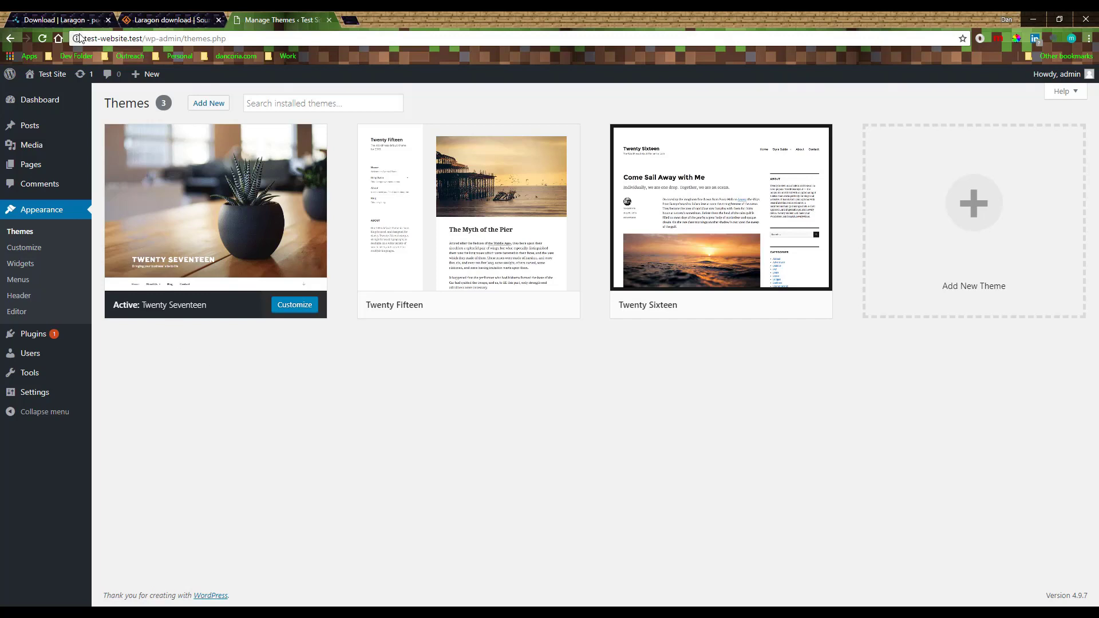
{"action": "left_click_drag", "start_coordinate": [83, 38], "coordinate": [194, 40]}
{"action": "left_click", "coordinate": [242, 38]}
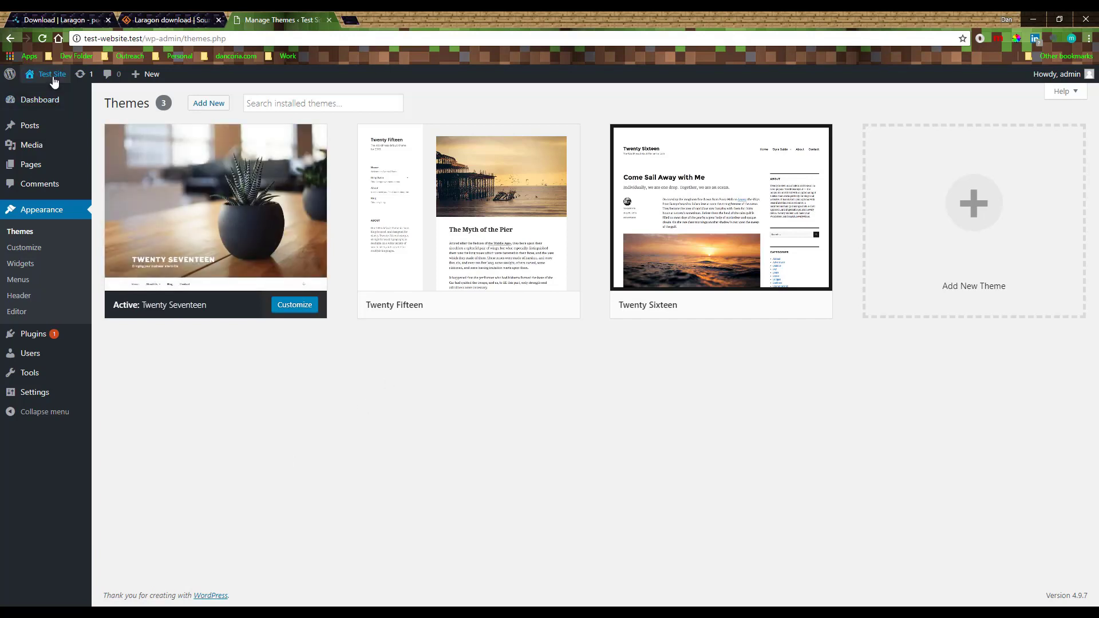
{"action": "mouse_move", "coordinate": [52, 76]}
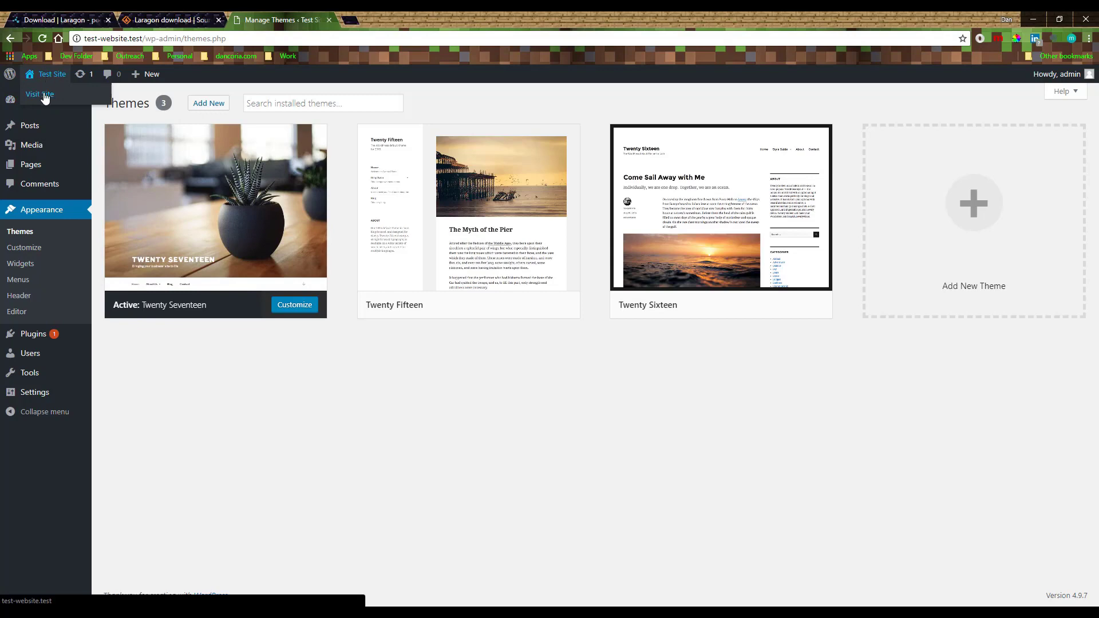
{"action": "left_click", "coordinate": [41, 94]}
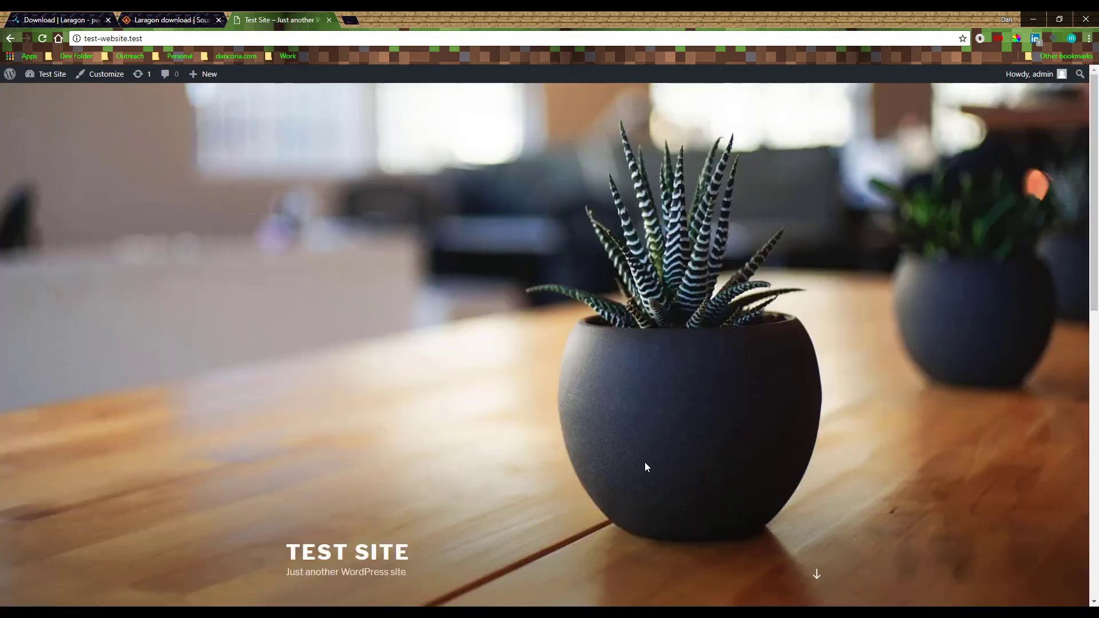
{"action": "scroll", "coordinate": [530, 477], "scroll_direction": "down", "scroll_amount": 1}
{"action": "scroll", "coordinate": [530, 477], "scroll_direction": "down", "scroll_amount": 10}
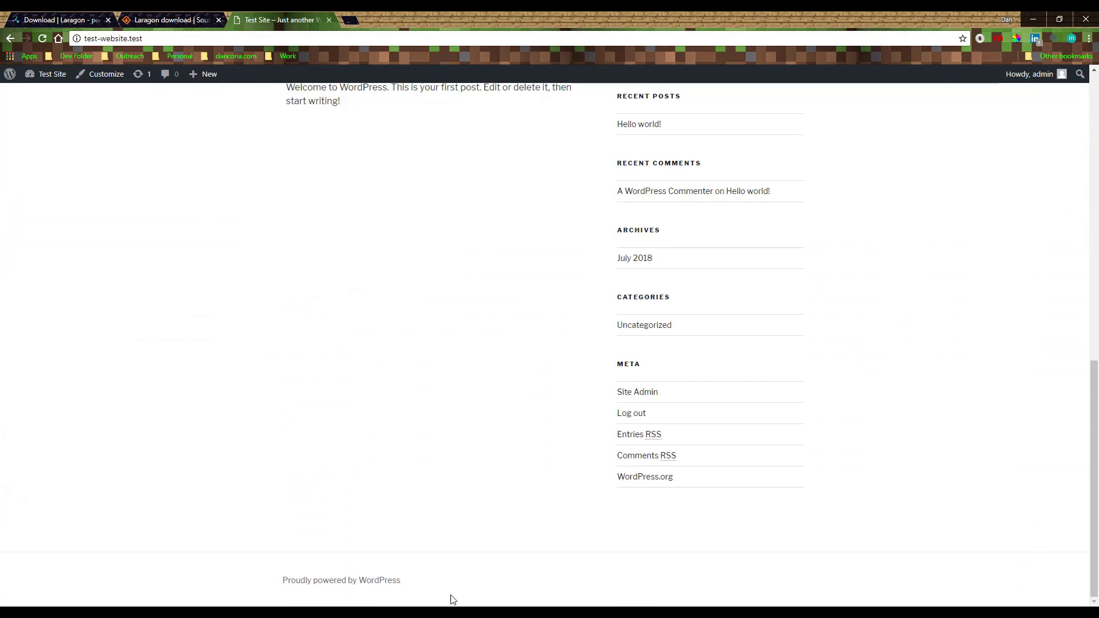
{"action": "left_click_drag", "start_coordinate": [453, 599], "coordinate": [499, 446]}
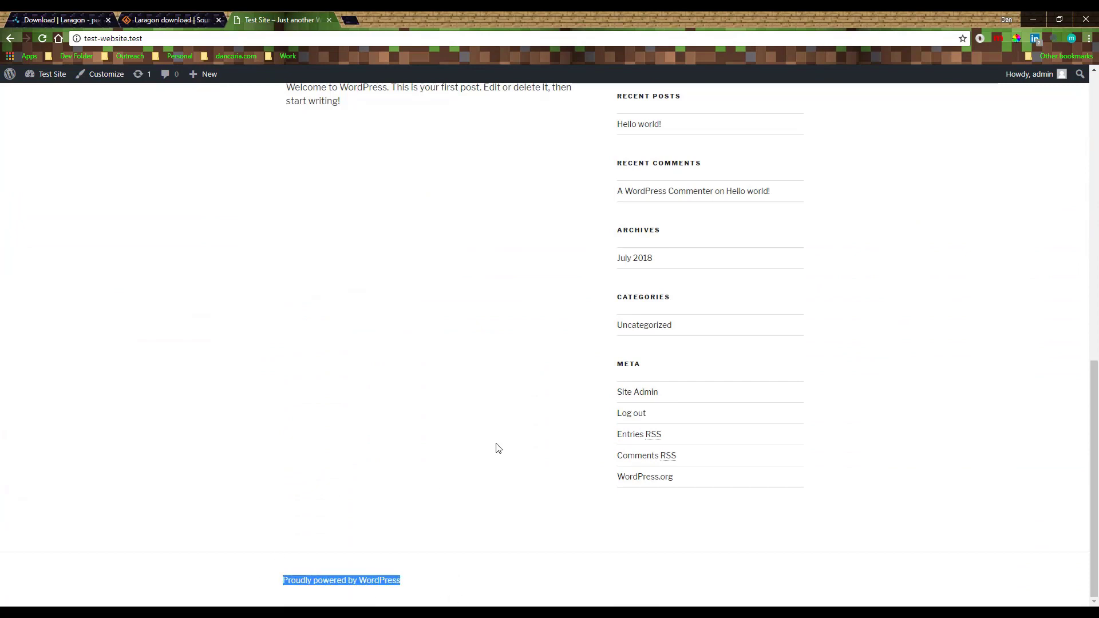
{"action": "scroll", "coordinate": [498, 444], "scroll_direction": "up", "scroll_amount": 10}
{"action": "key", "text": "alt+Left"}
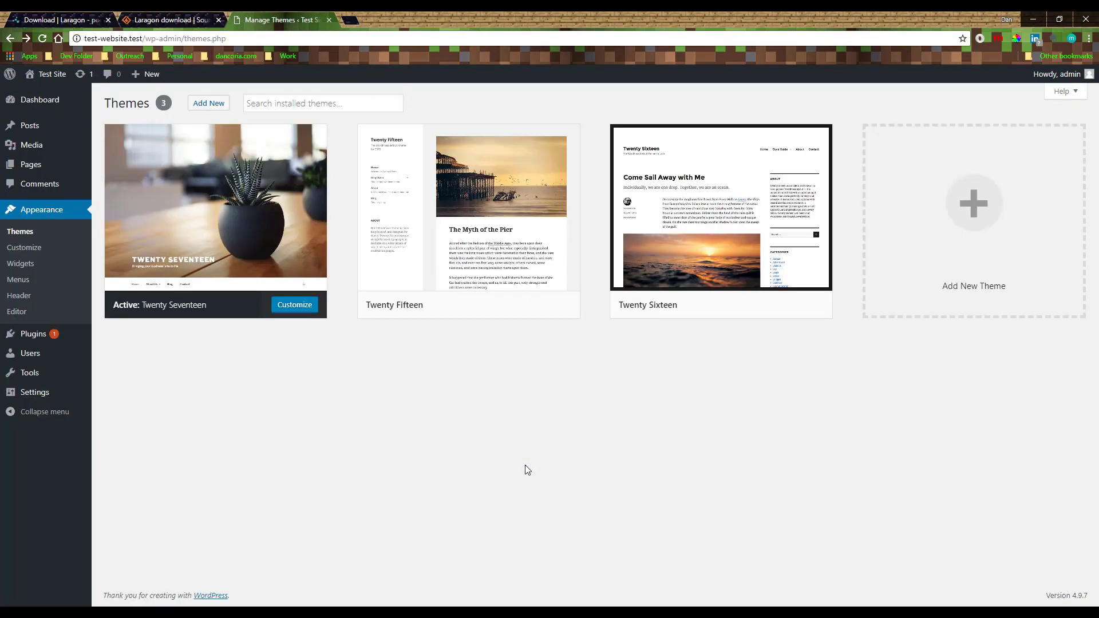